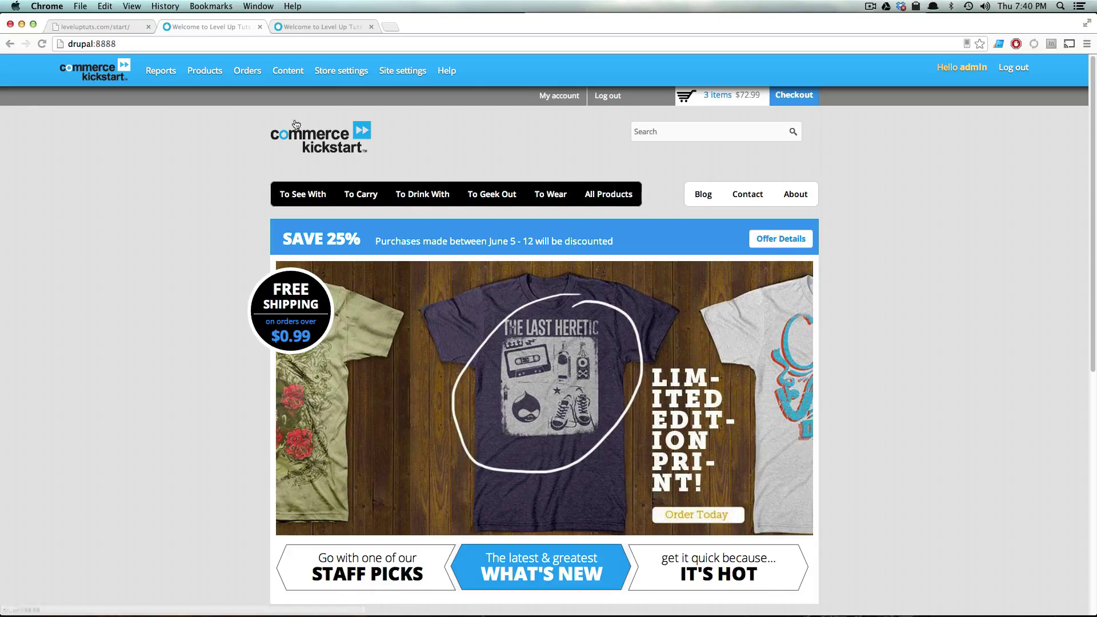
Open the Shipping services page, then open the Modules page in a new tab.
mouse_move(341, 70)
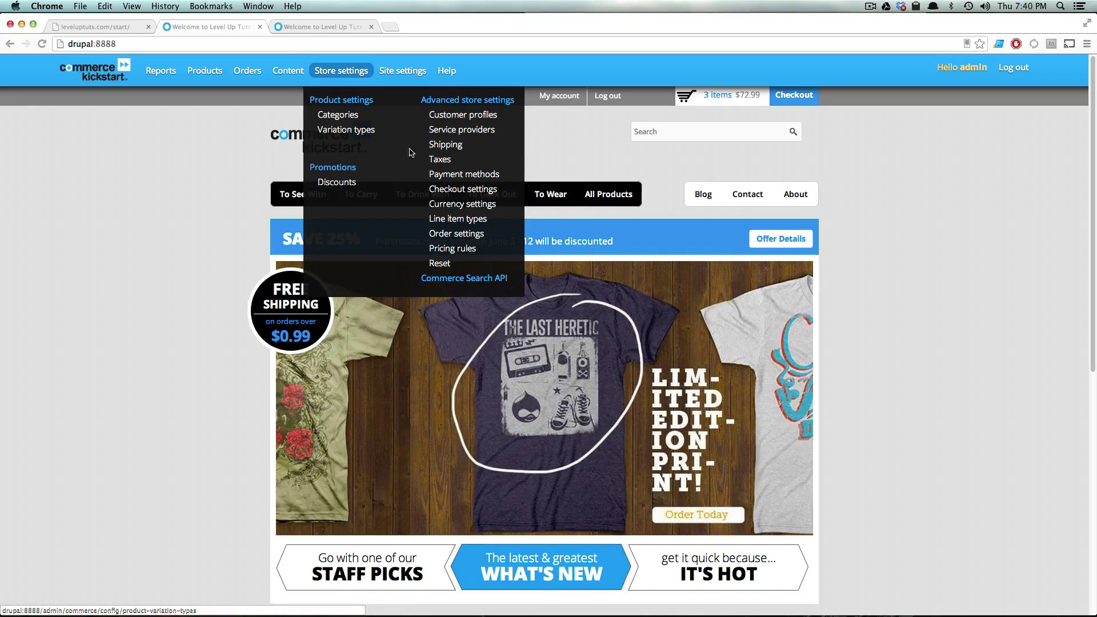
left_click(443, 144)
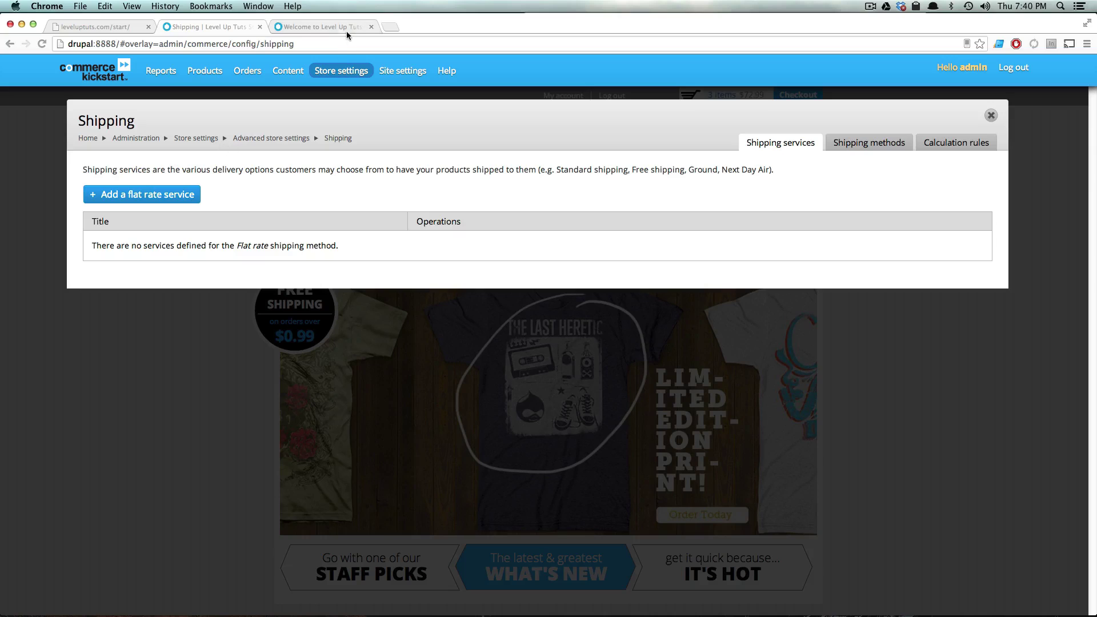
mouse_move(403, 70)
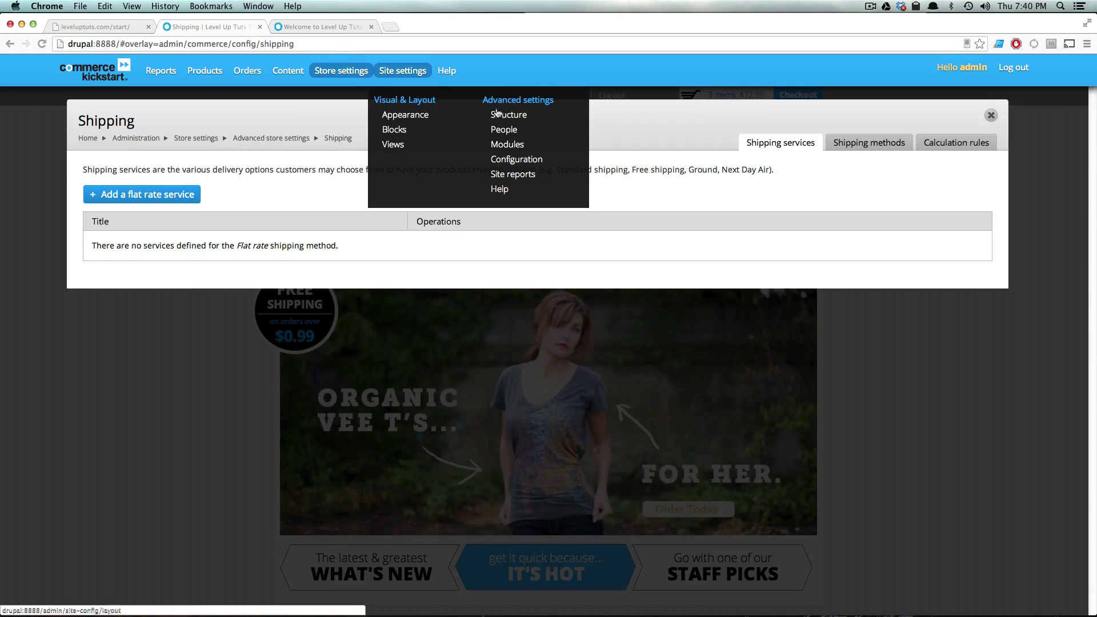
right_click(510, 145)
left_click(529, 149)
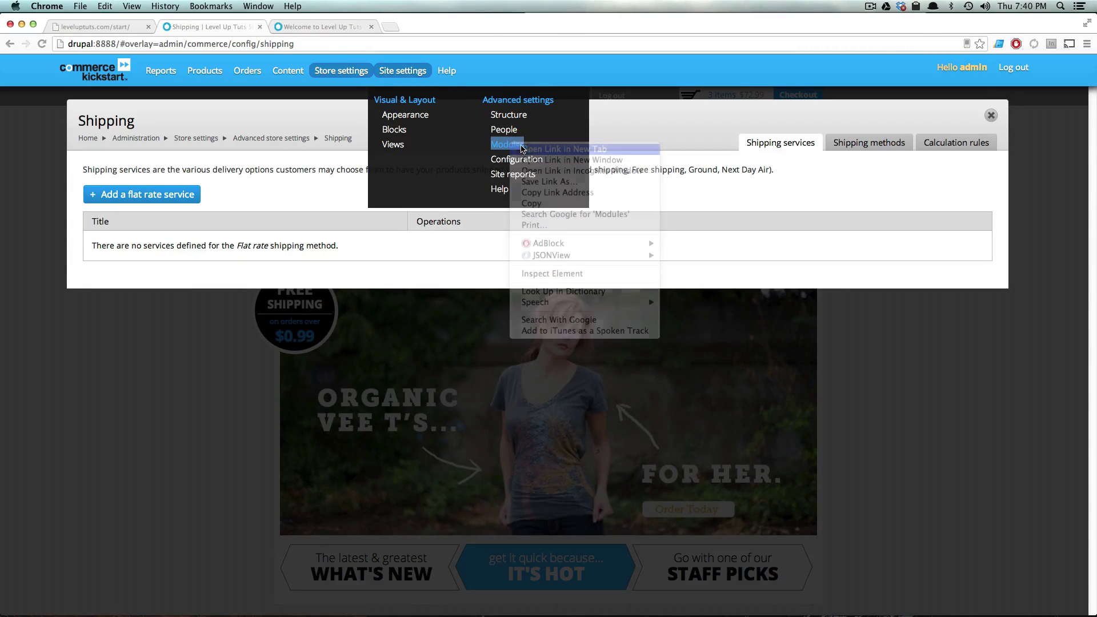
left_click(313, 25)
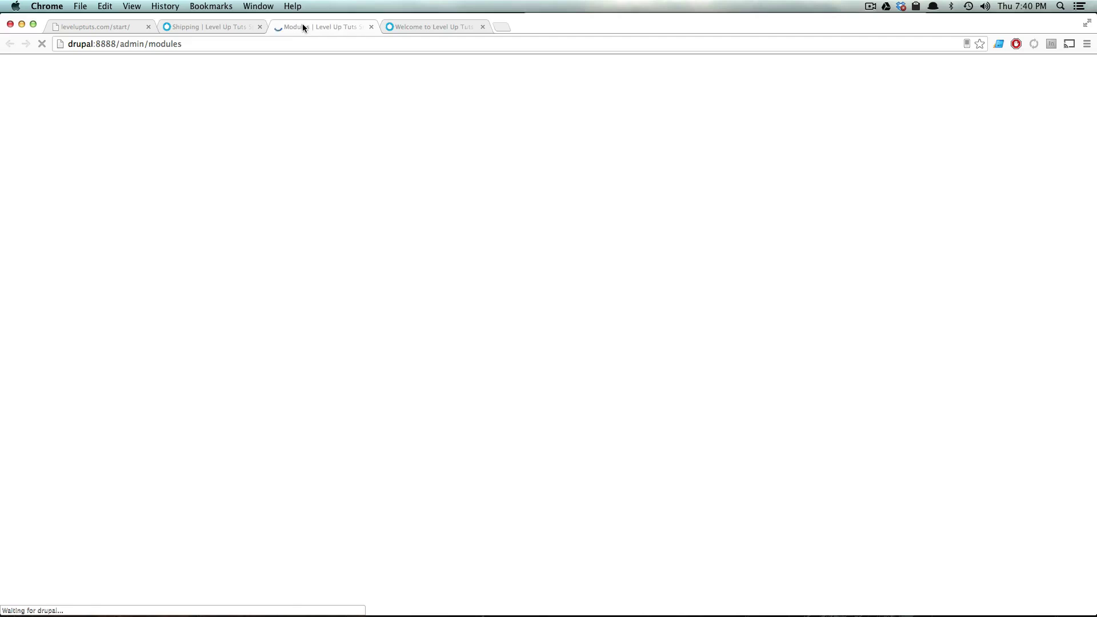
Filter the Modules list by 'shipp', 'flat' and 'ship' to check the shipping modules.
type("ship")
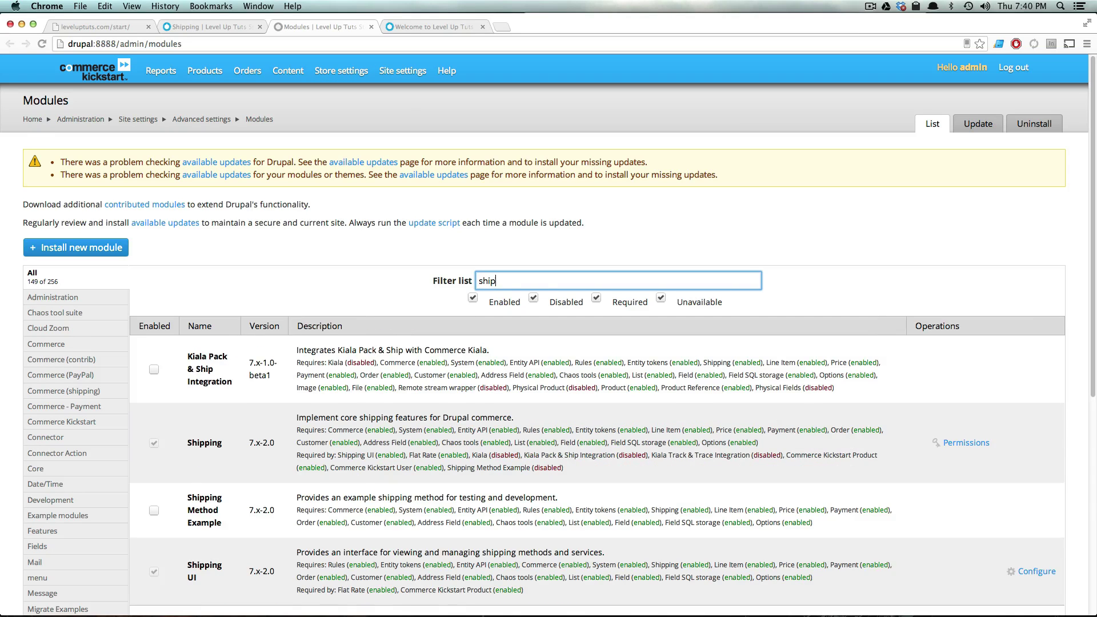
type("p")
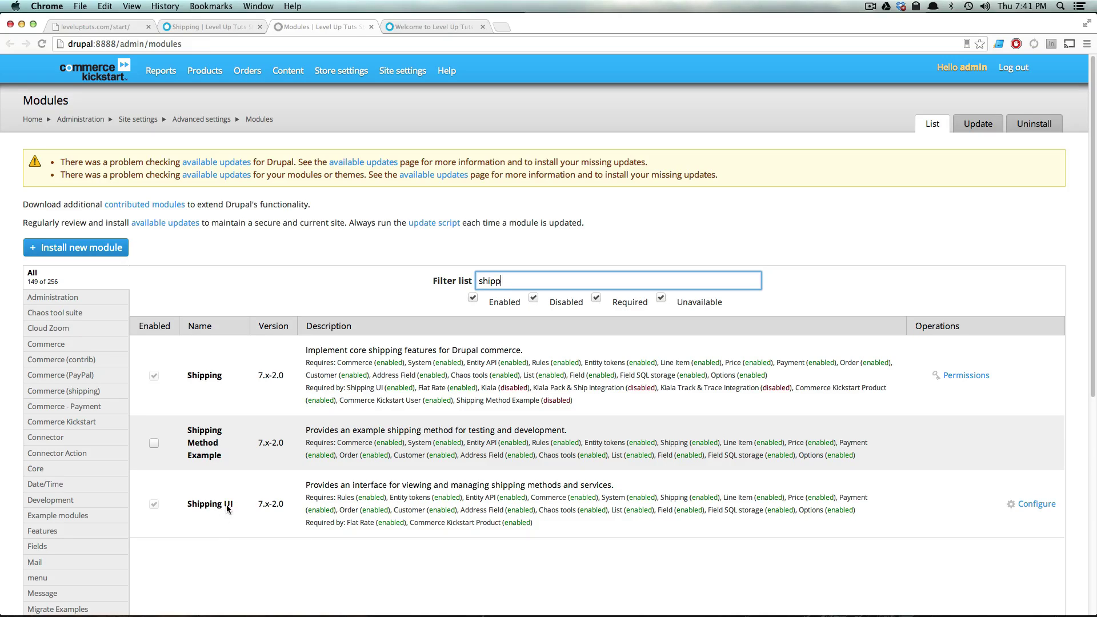
left_click_drag(543, 280, 438, 280)
type("flat")
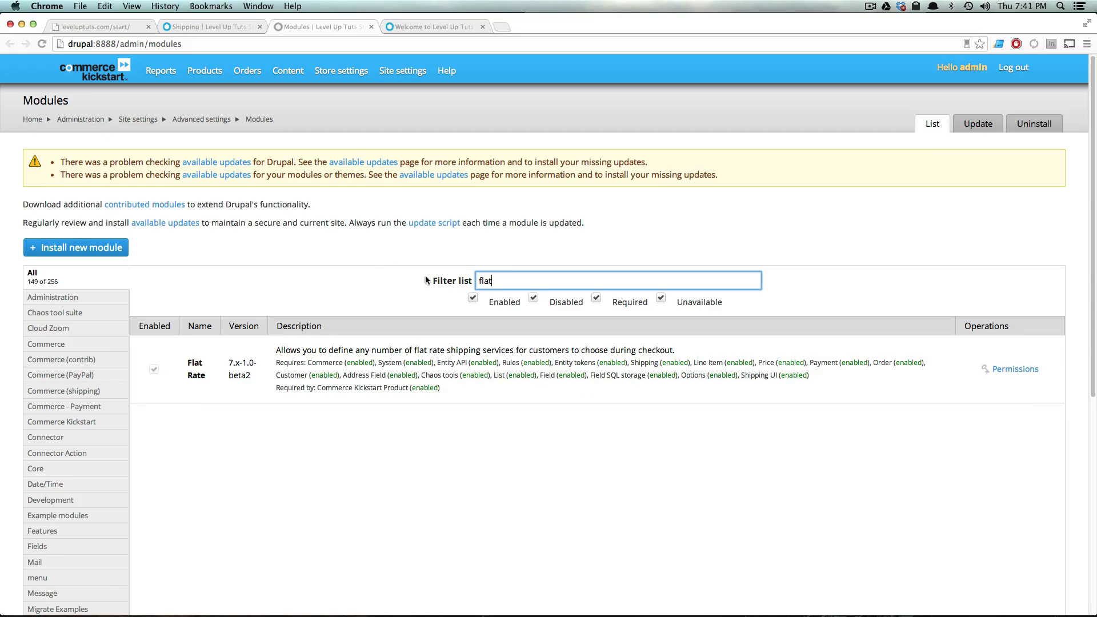
key("super+a")
type("ship")
key("BackSpace")
key("BackSpace")
key("BackSpace")
type("hi")
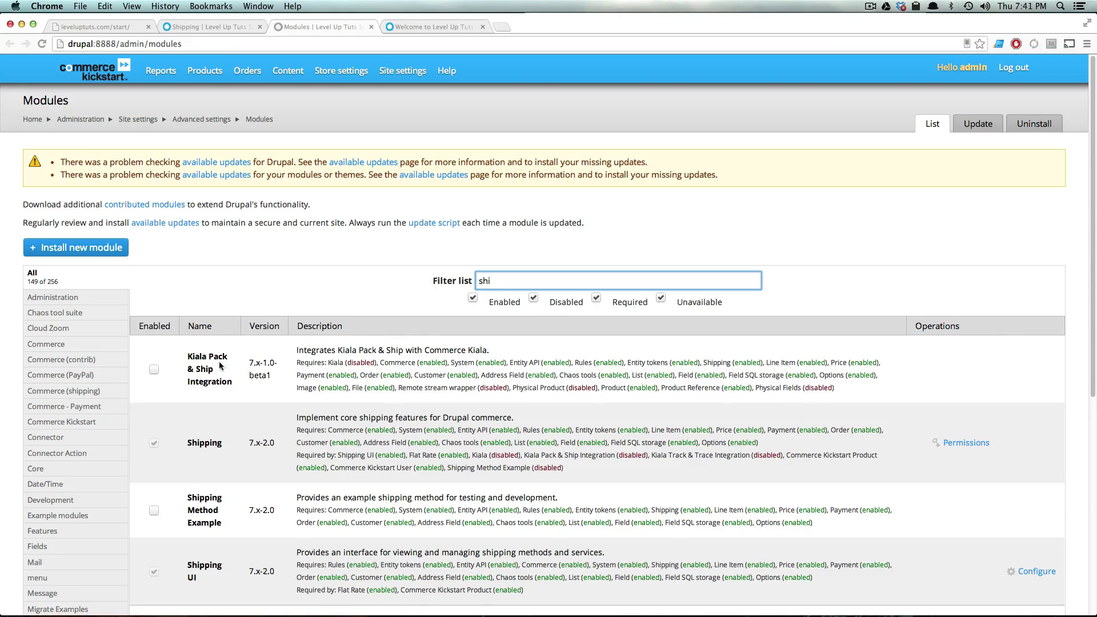
Confirm Flat Rate and Shipping UI are enabled and close the Modules tab.
scroll(352, 393, "down", 3)
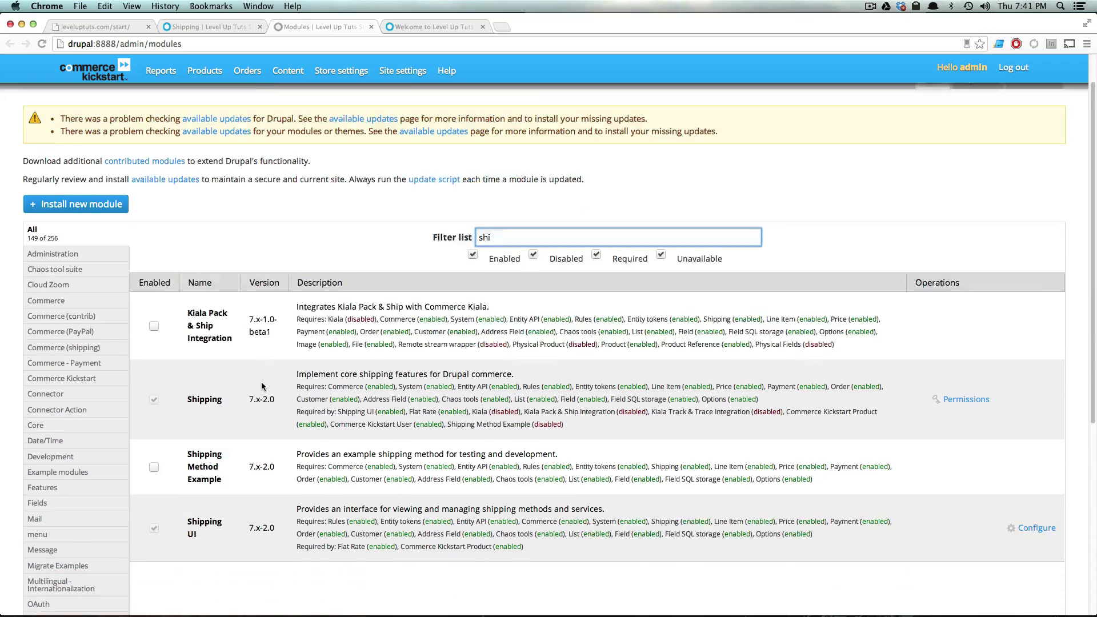
left_click_drag(359, 267, 507, 272)
left_click(492, 258)
scroll(410, 235, "up", 3)
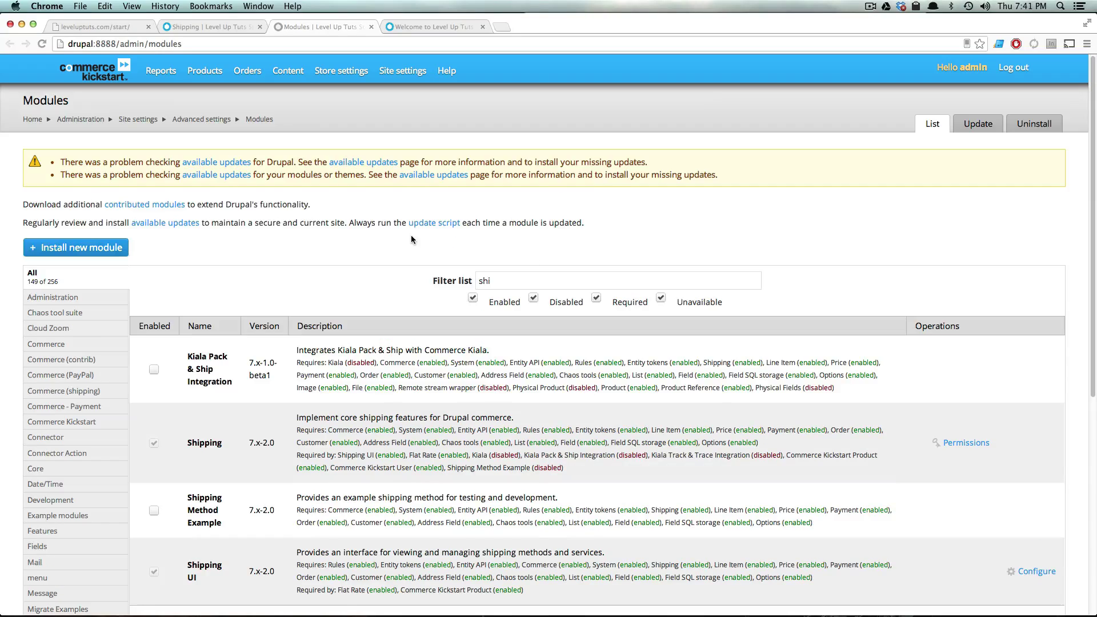
key("super+w")
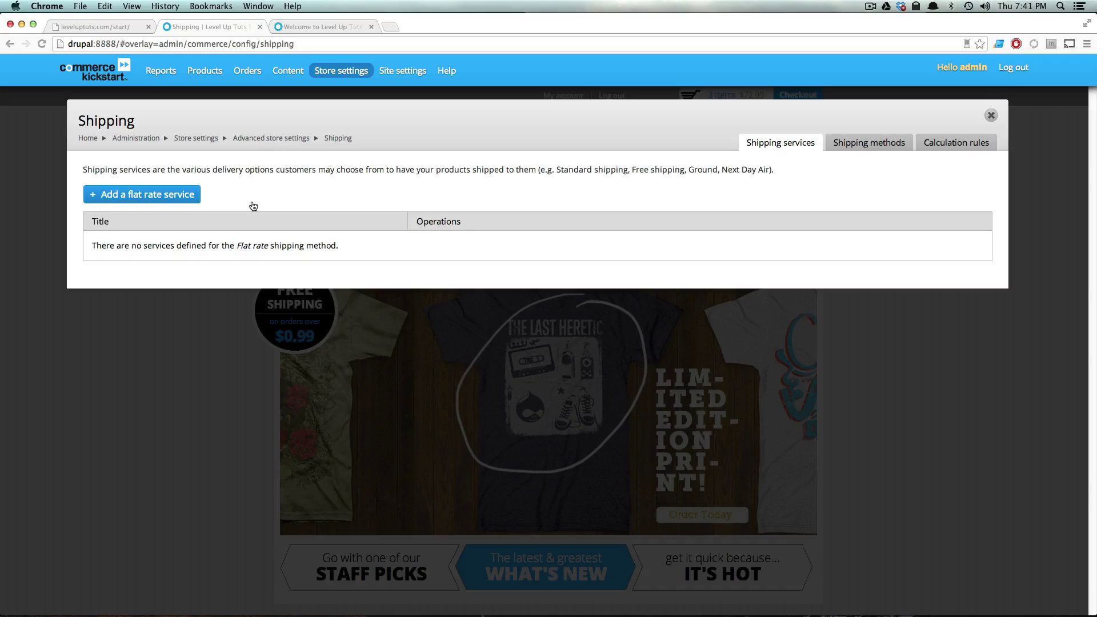
Start a new flat rate service with Title and Display title 'Free Shipping'.
left_click(182, 197)
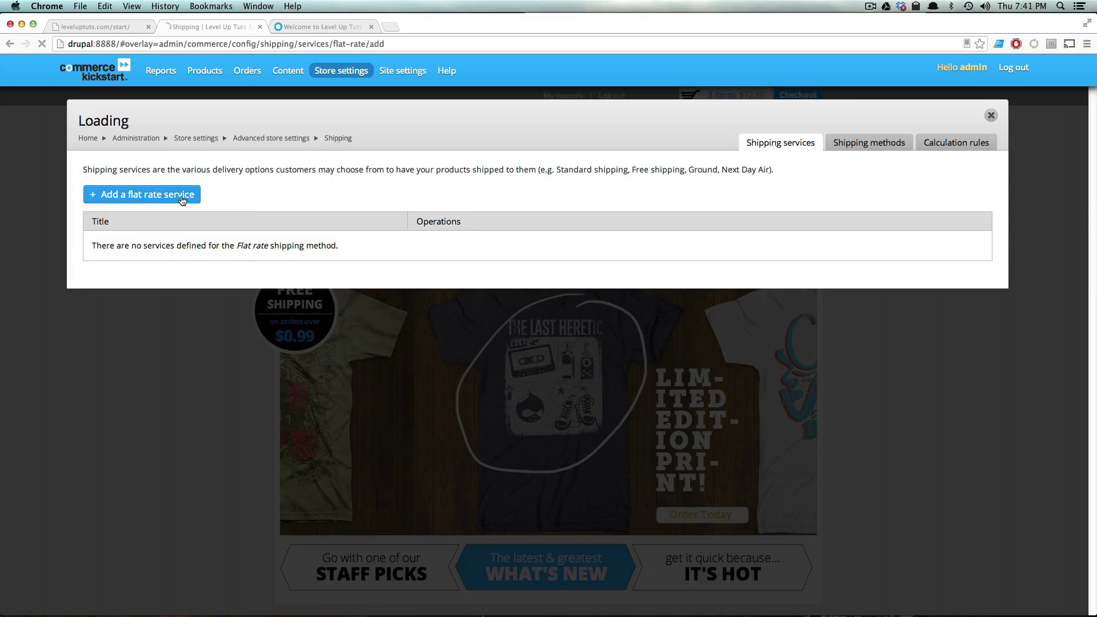
left_click(136, 177)
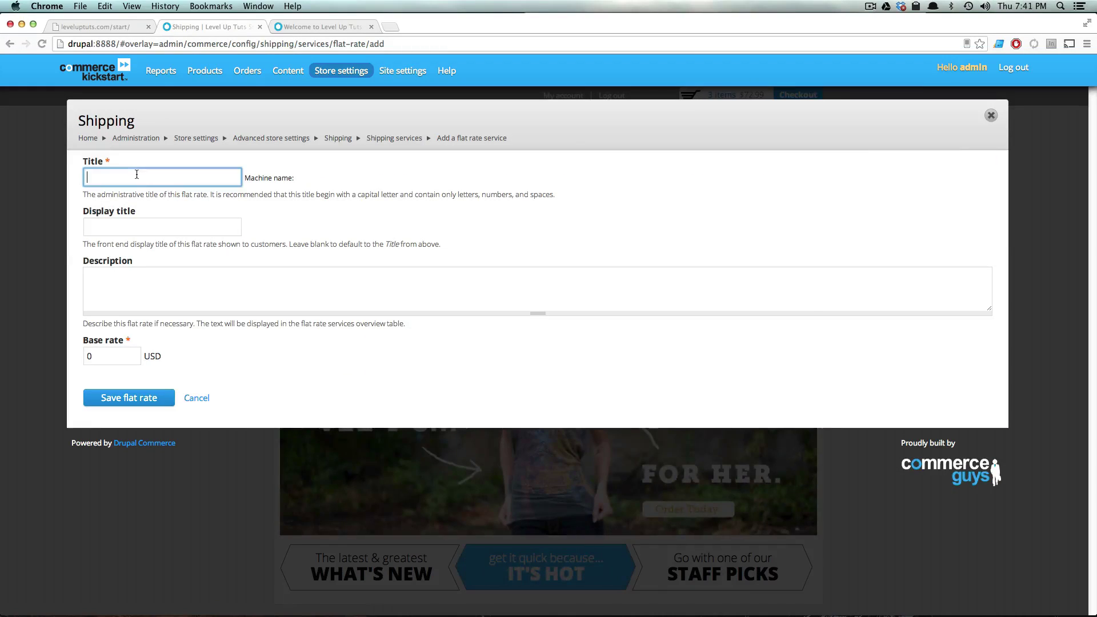
type("Free ")
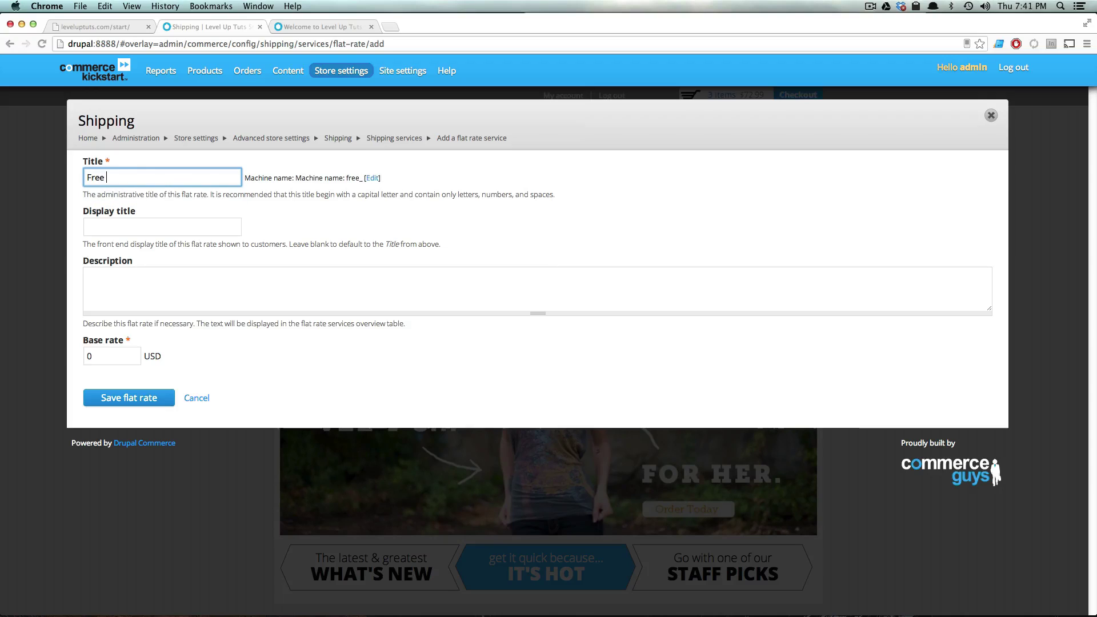
type("Shipping")
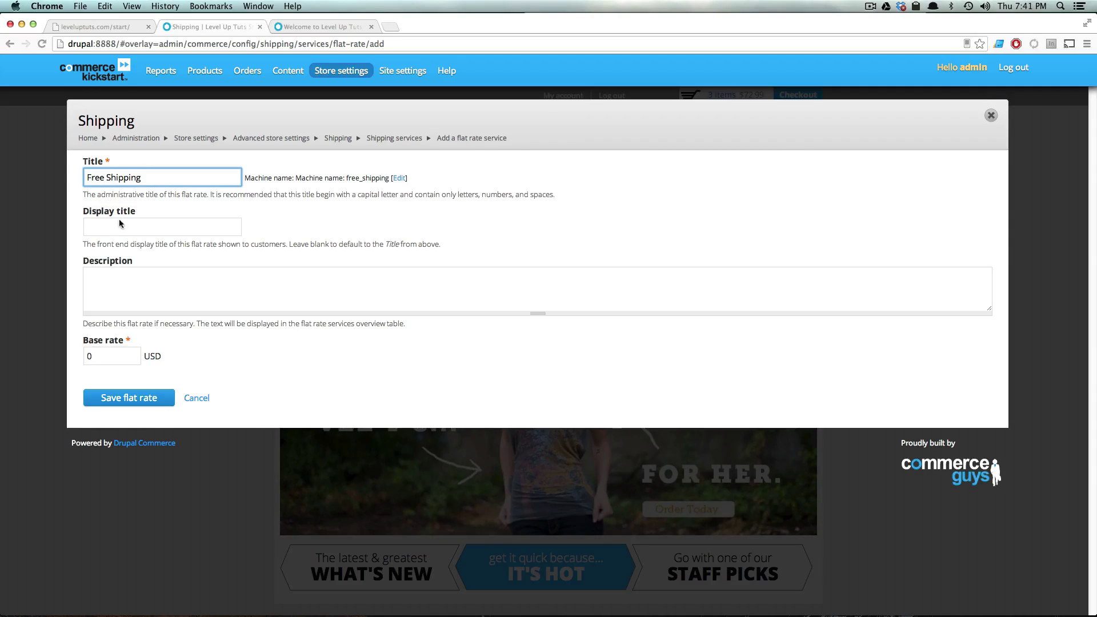
key("Tab")
key("shift+Tab")
key("super+c")
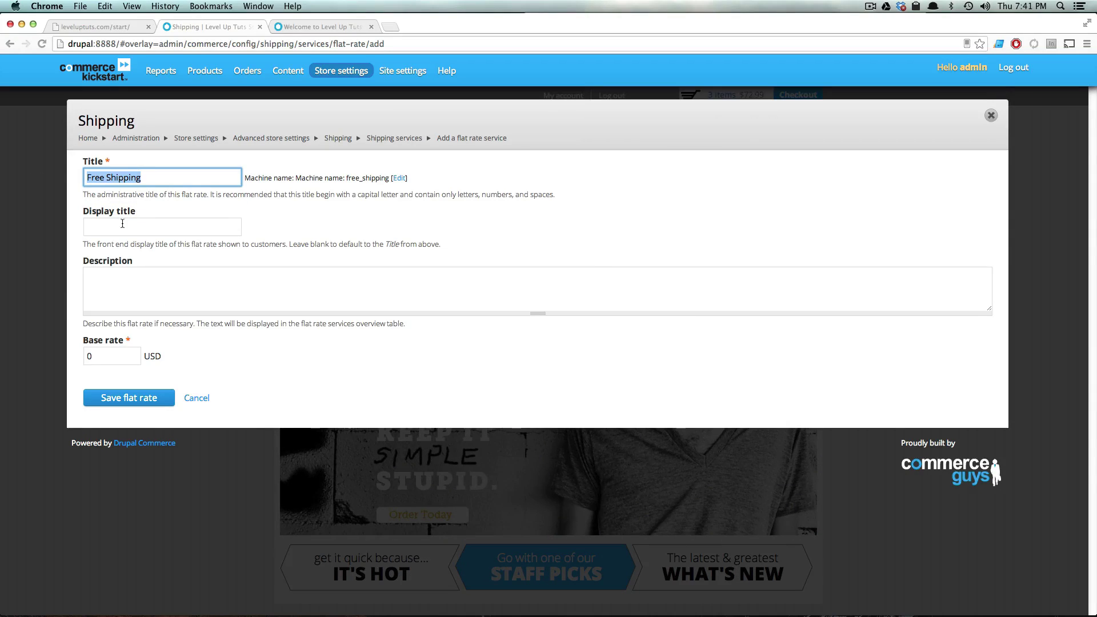
key("Tab")
key("super+v")
key("Tab")
key("shift+Tab")
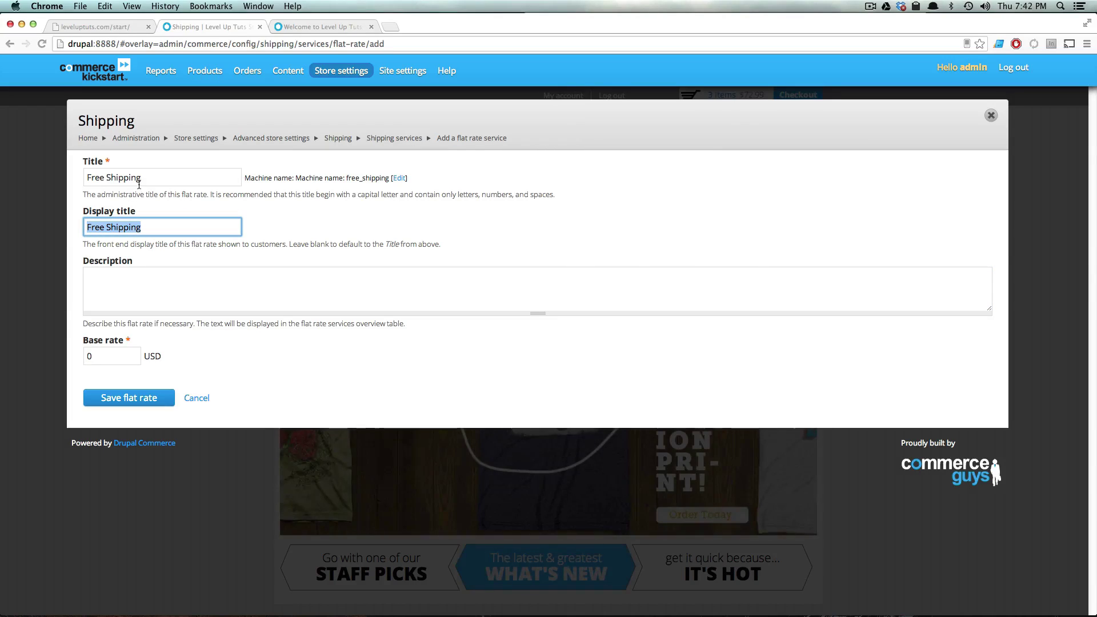
left_click(113, 171)
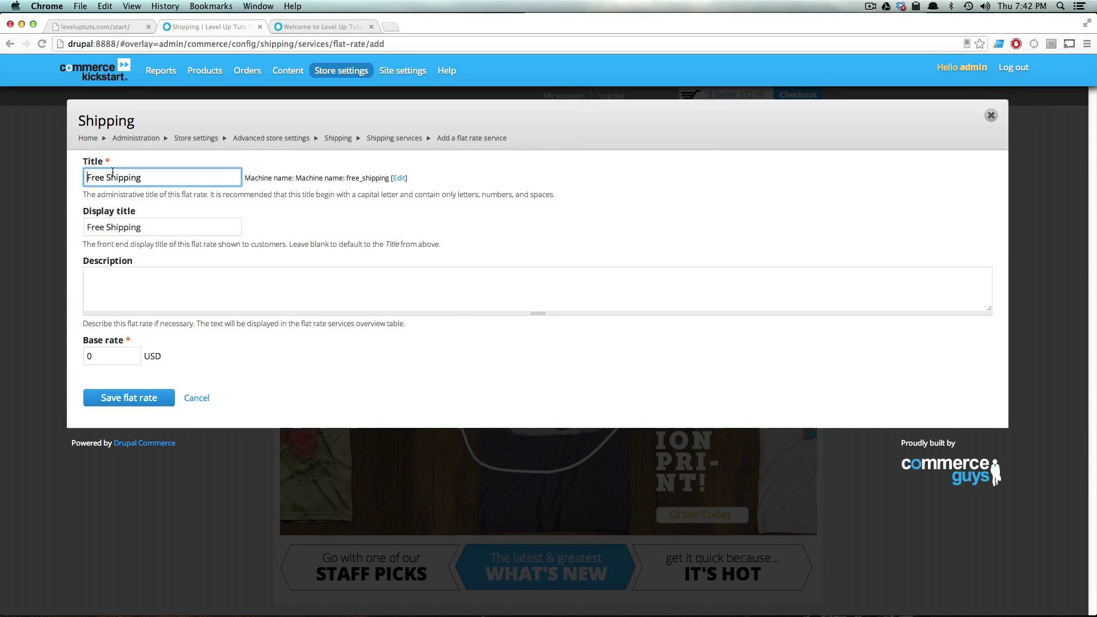
Describe it as 'For orders over $50', keep base rate 0 USD, and save.
left_click(104, 300)
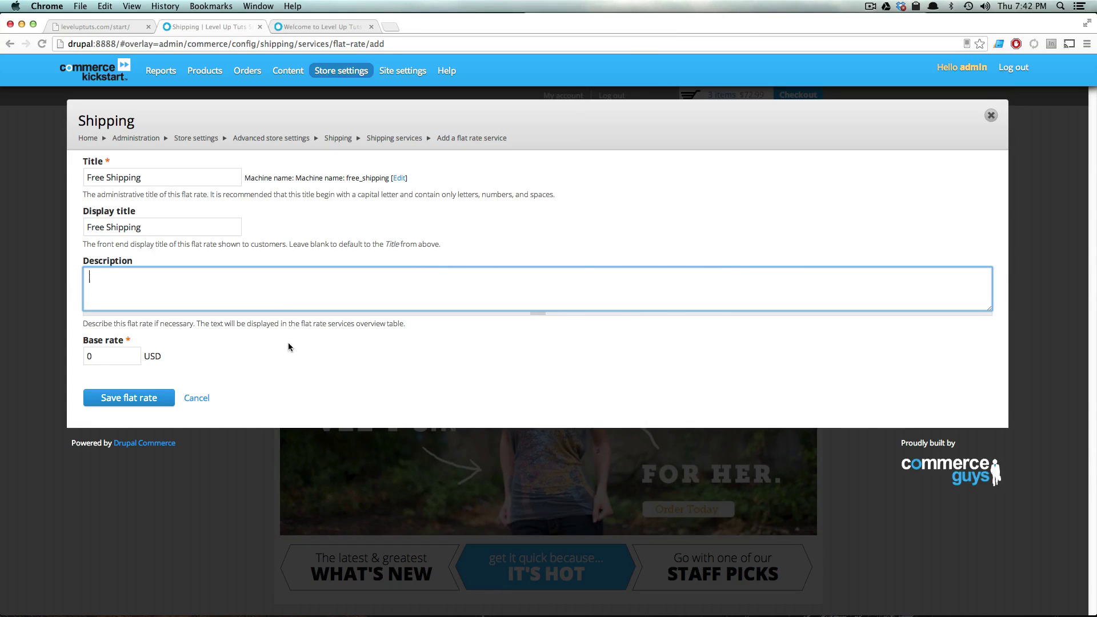
type("For orders over")
type(" %$")
key("BackSpace")
key("BackSpace")
type("$50 ")
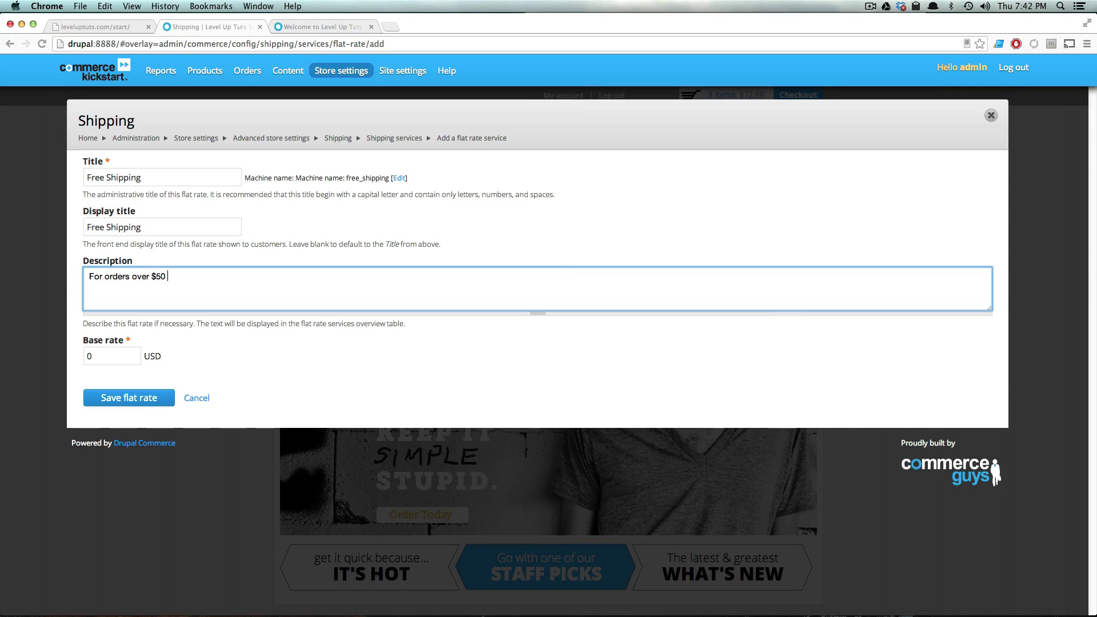
type("shipping is")
key("BackSpace")
key("BackSpace")
key("BackSpace")
key("BackSpace")
key("BackSpace")
key("BackSpace")
key("BackSpace")
key("BackSpace")
key("BackSpace")
key("BackSpace")
key("BackSpace")
key("BackSpace")
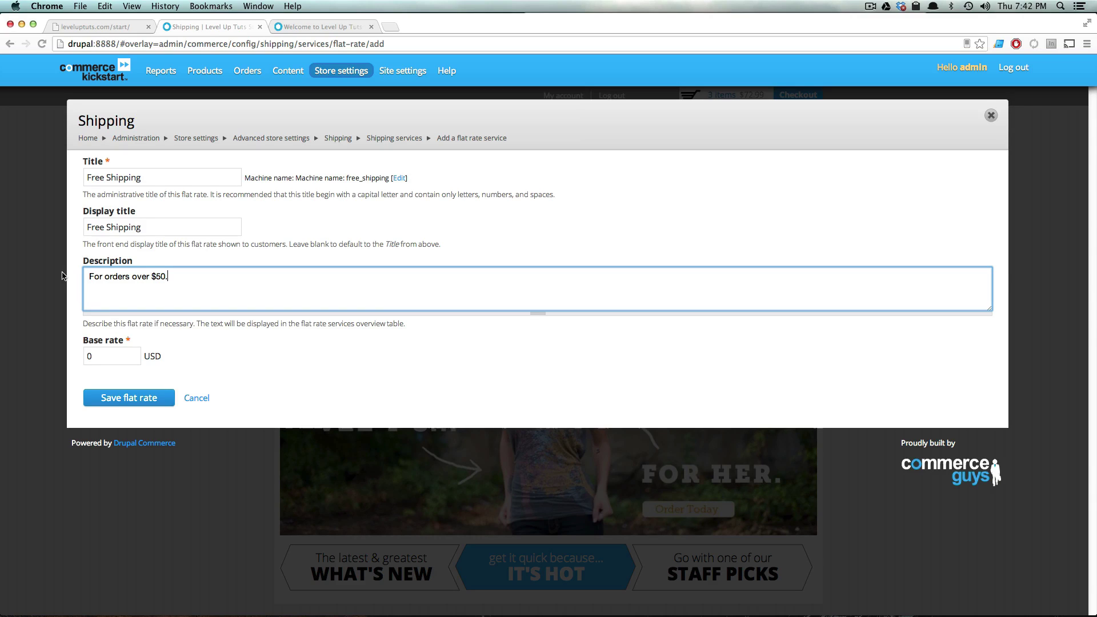
left_click(112, 356)
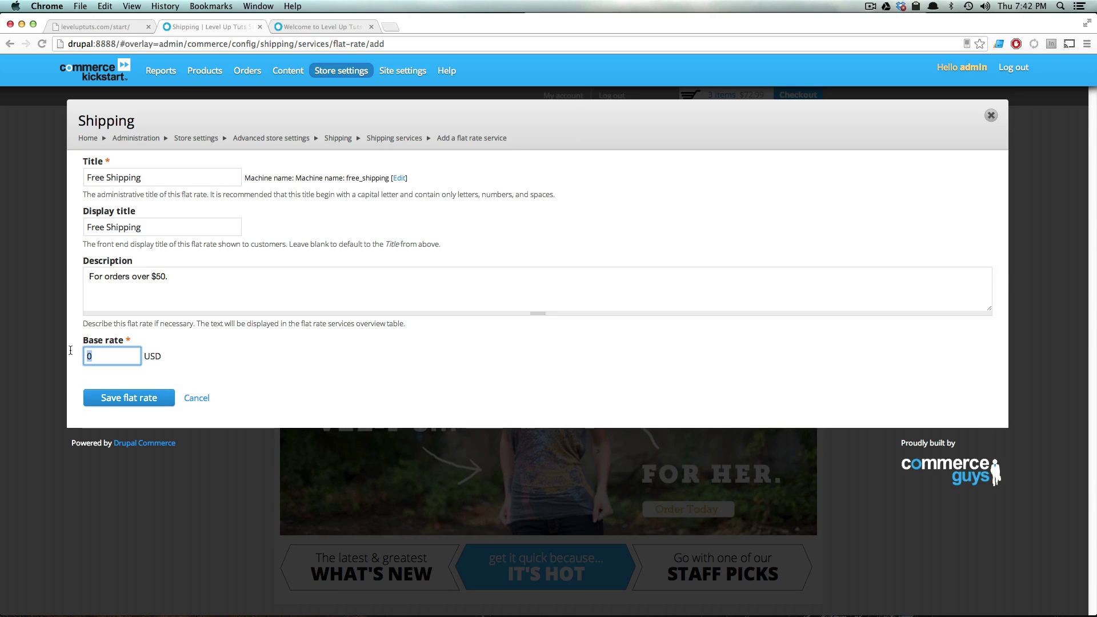
left_click(152, 396)
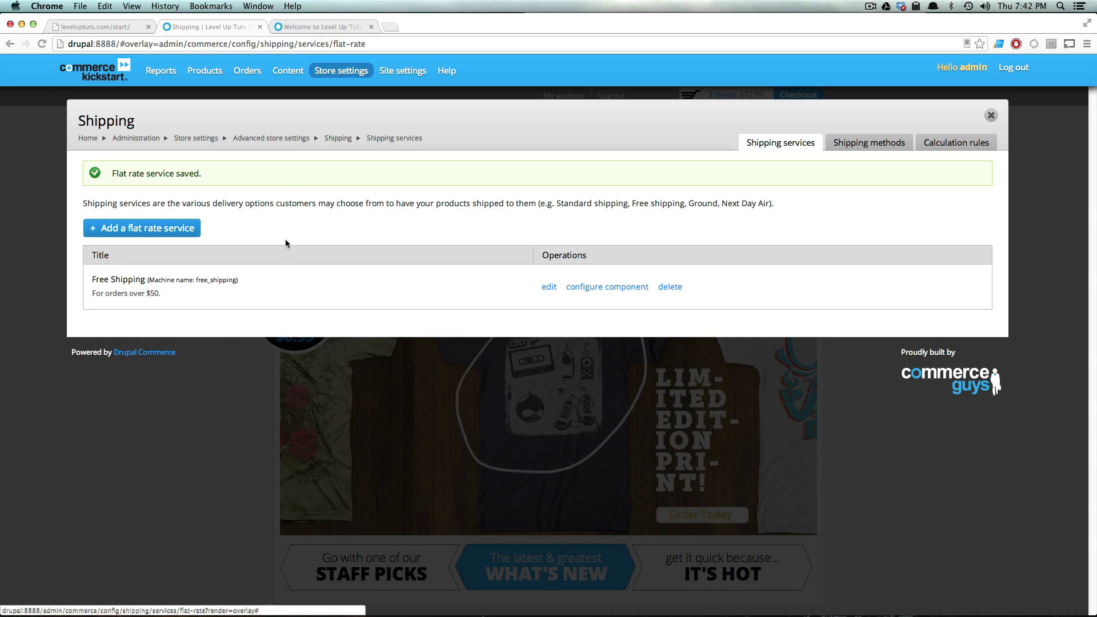
left_click(306, 28)
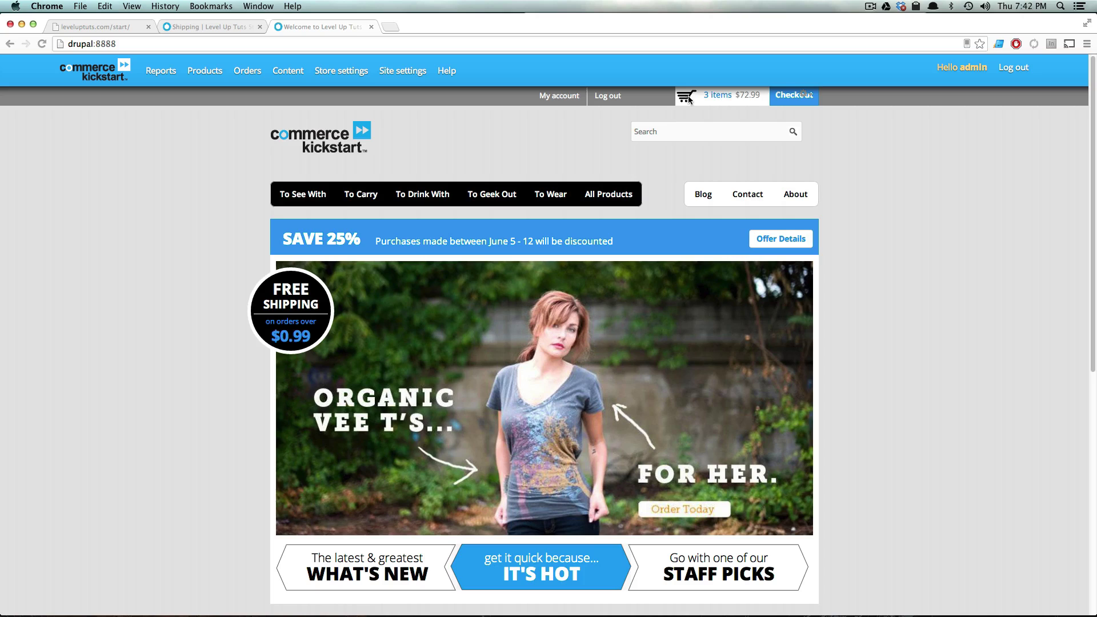
Take the cart through checkout to the Shipping step, which shows 'No shipping rates found'.
left_click(779, 98)
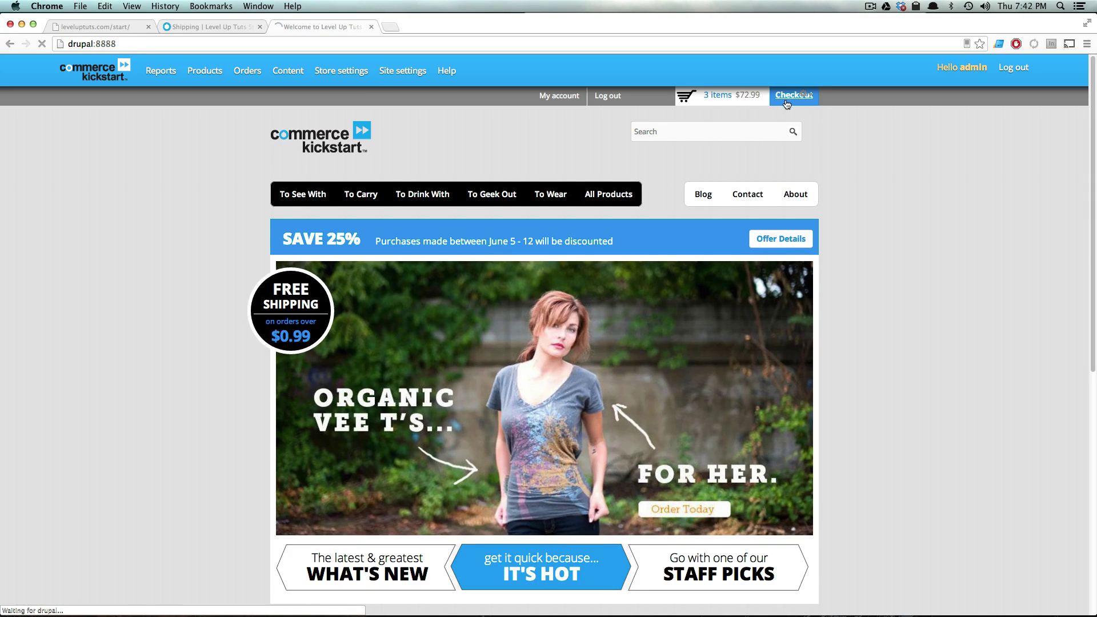
scroll(605, 270, "down", 4)
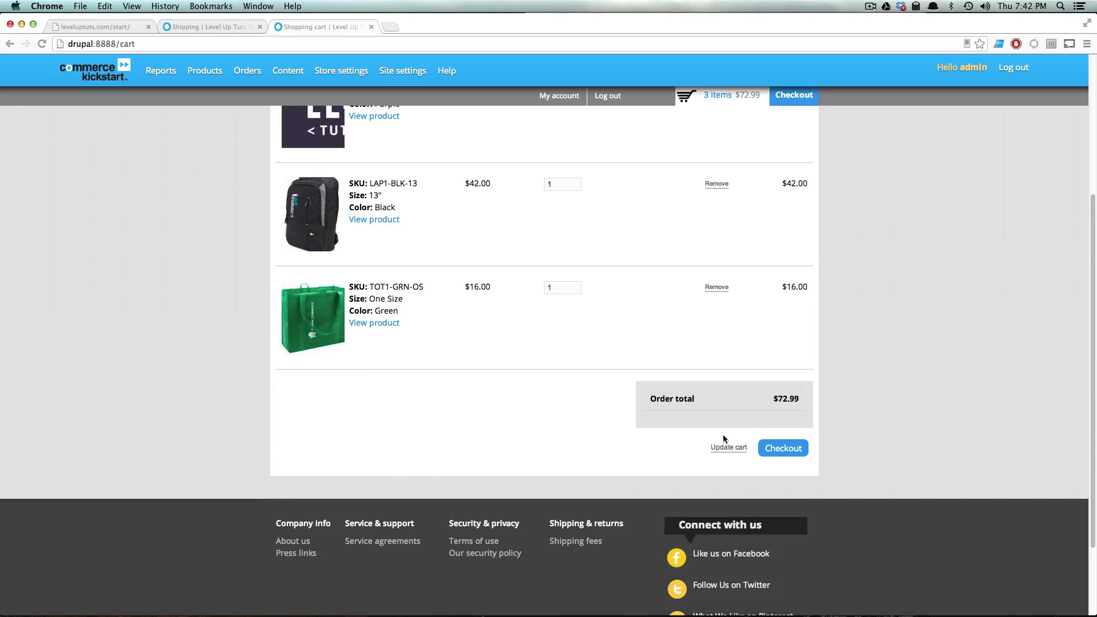
left_click(797, 445)
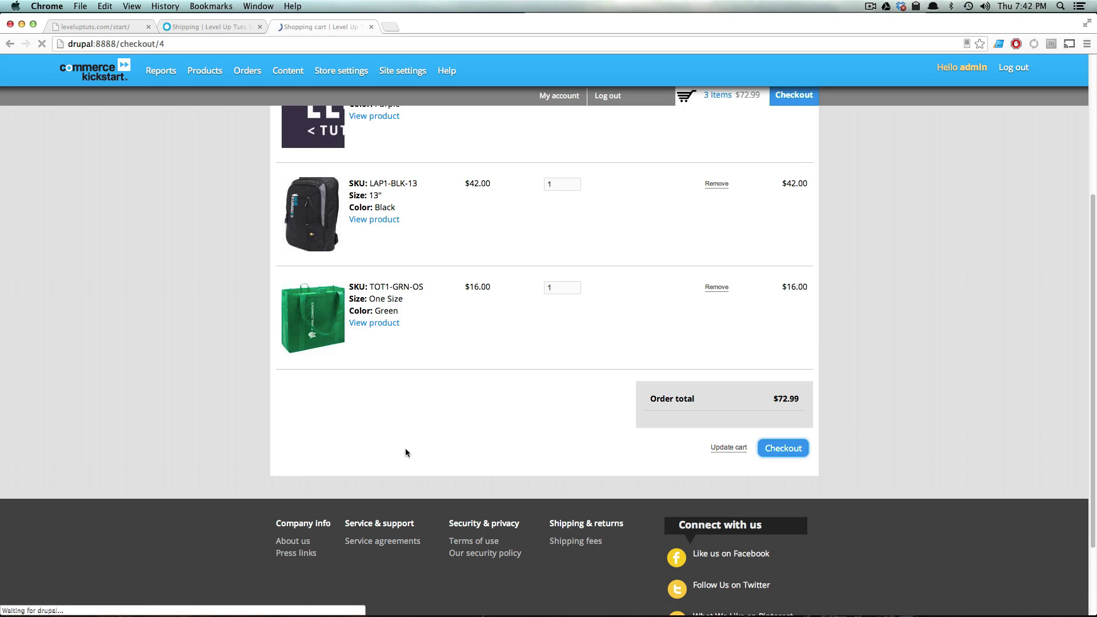
scroll(307, 424, "down", 10)
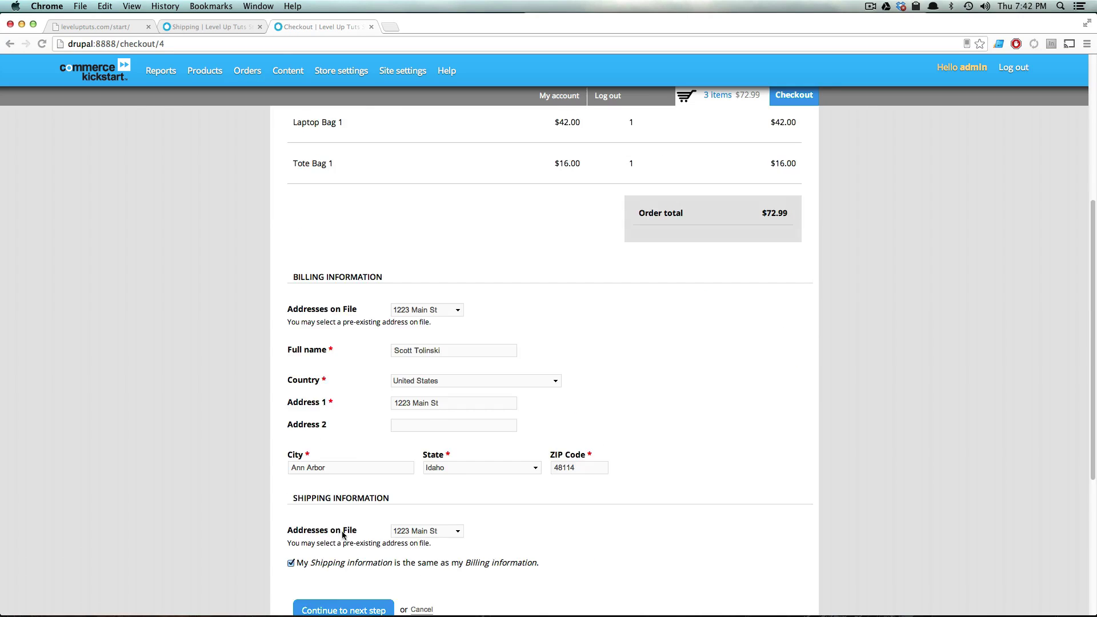
left_click(381, 350)
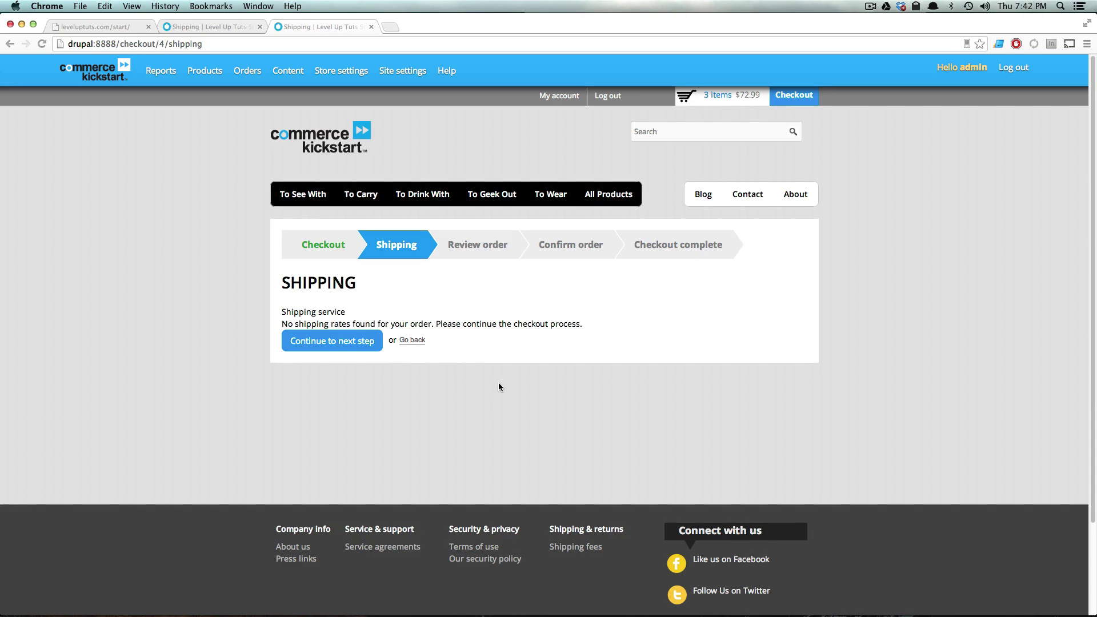
left_click_drag(319, 323, 517, 325)
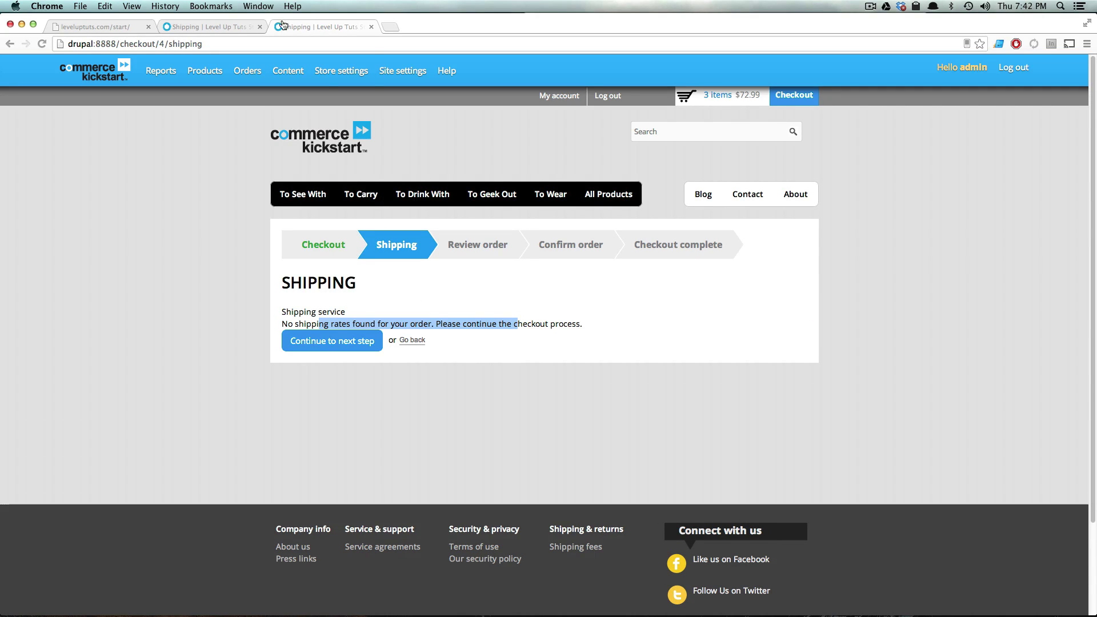
left_click(182, 29)
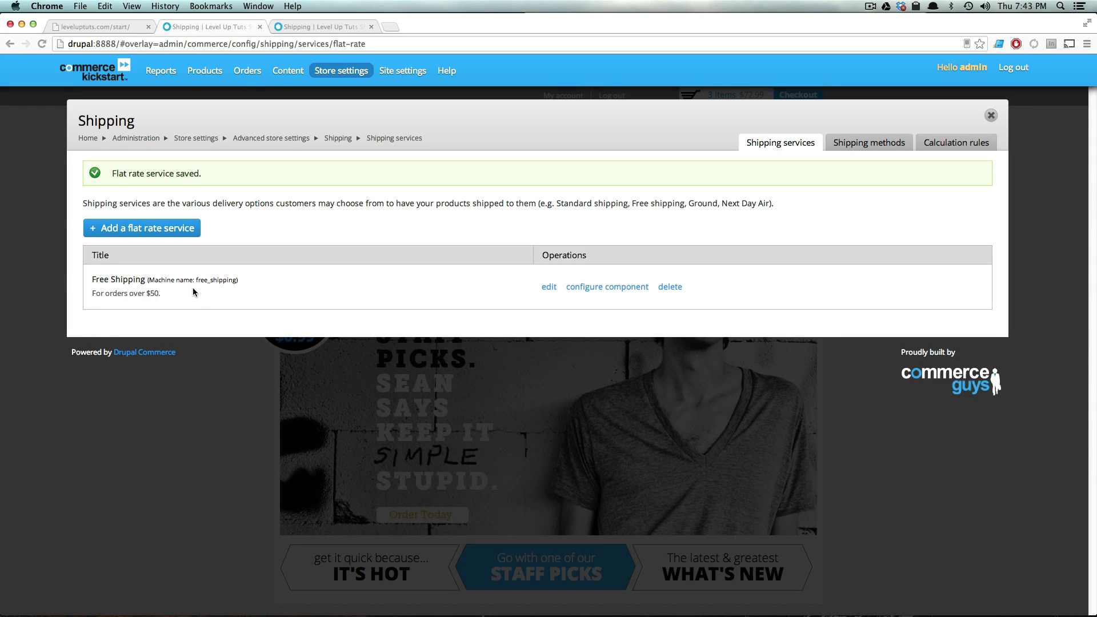
Open the Rate Free Shipping rule component and re-save its shipping rate action.
mouse_move(159, 293)
left_mouse_down()
mouse_move(112, 295)
mouse_move(155, 296)
left_mouse_up()
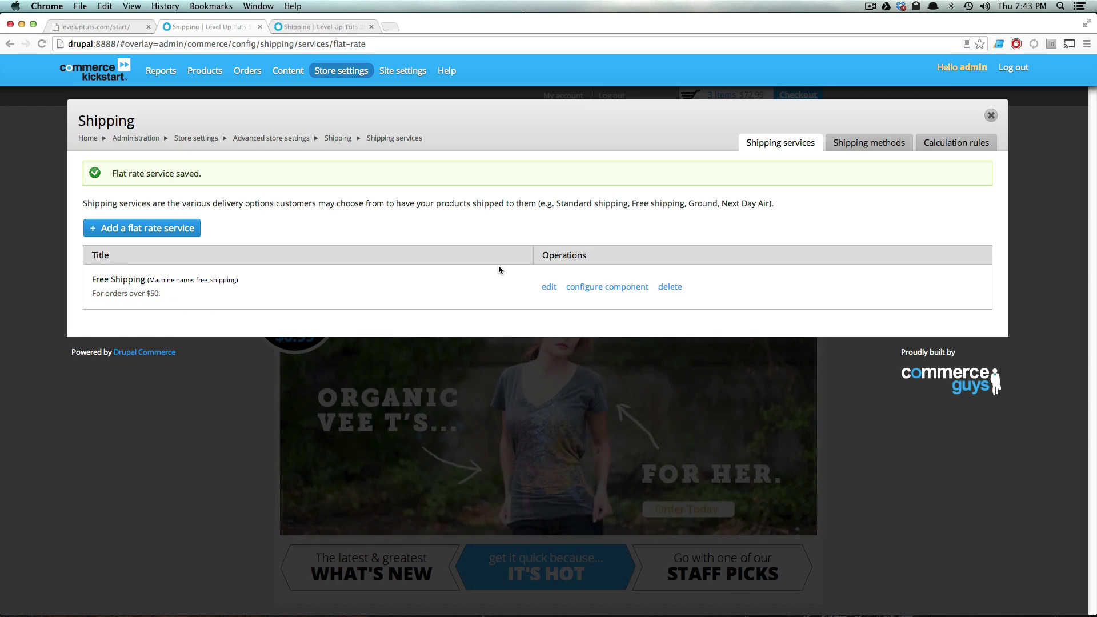
left_click(584, 291)
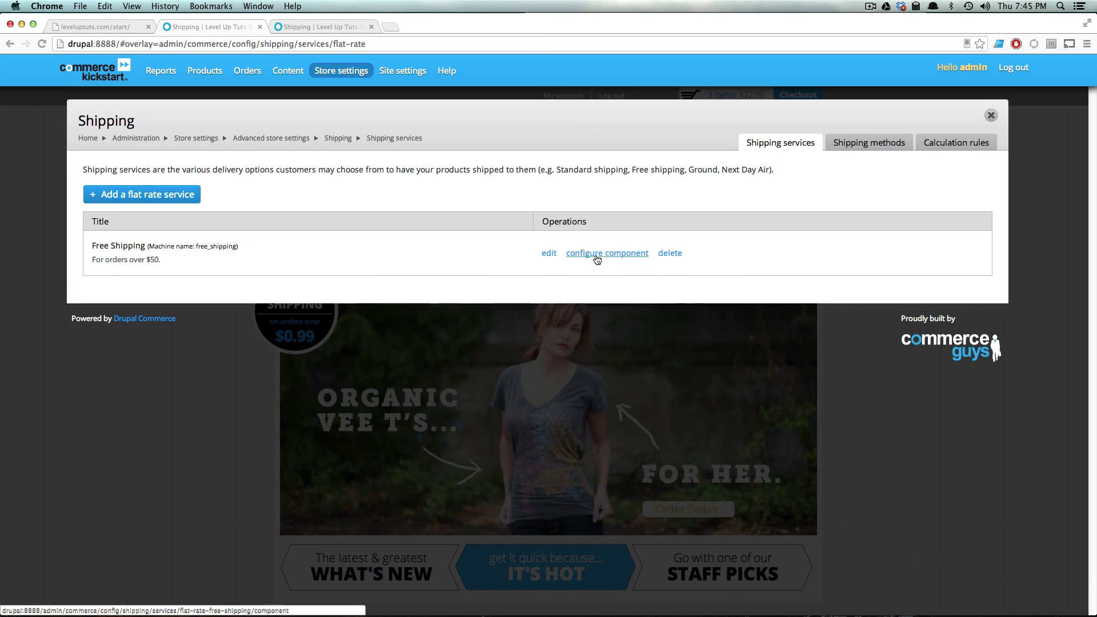
left_click(597, 255)
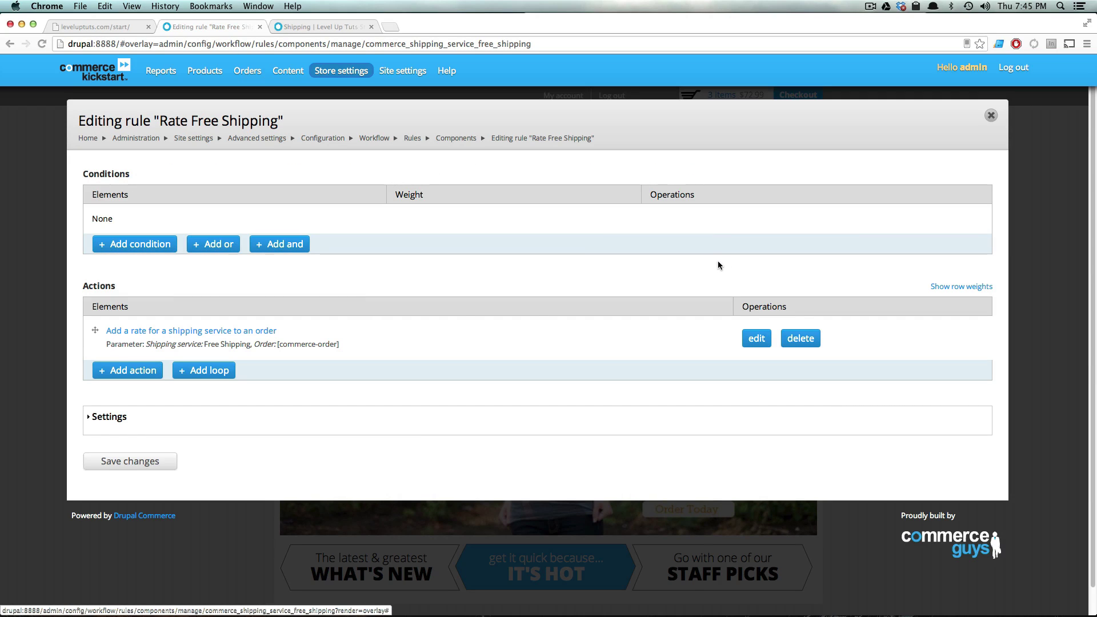
left_click_drag(83, 287, 126, 292)
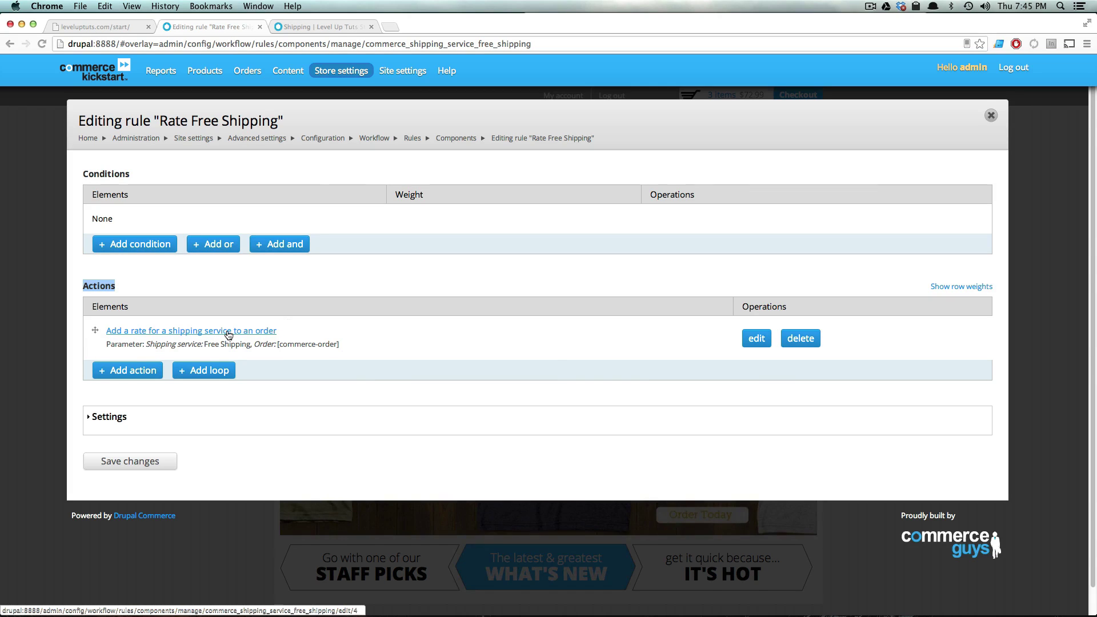
left_click(755, 339)
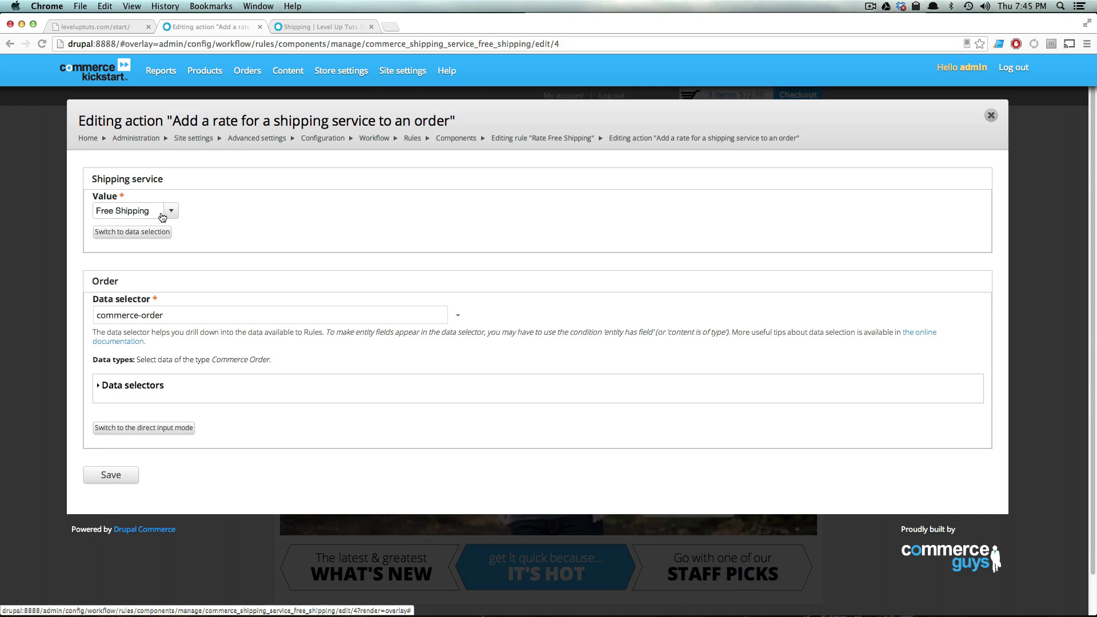
left_click(116, 477)
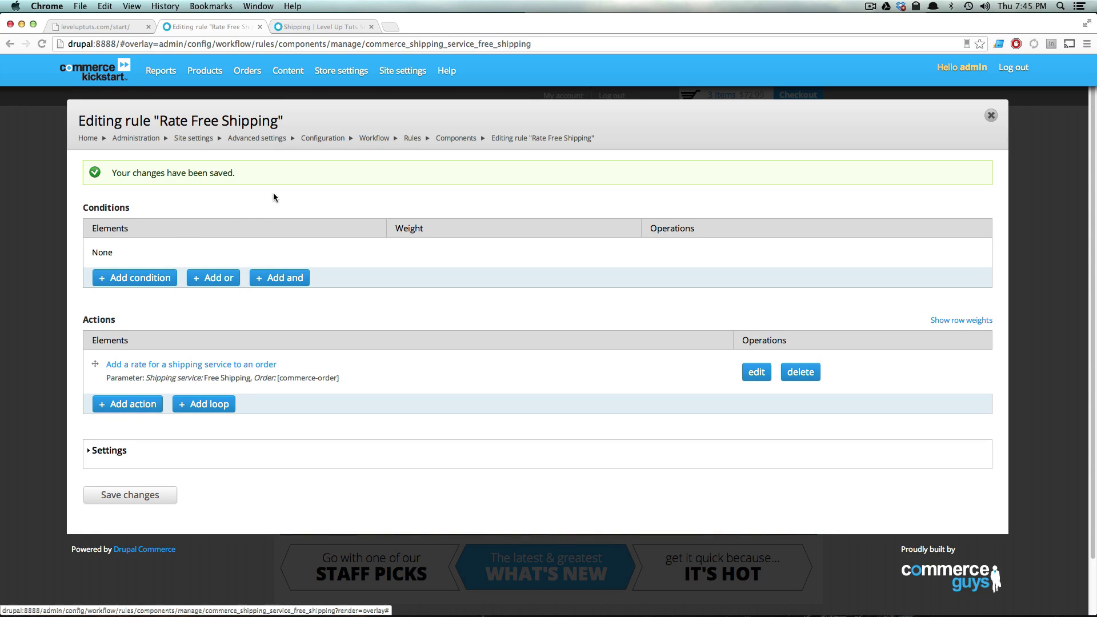
Begin adding a condition to the rule's empty Conditions list.
left_click_drag(117, 253, 94, 248)
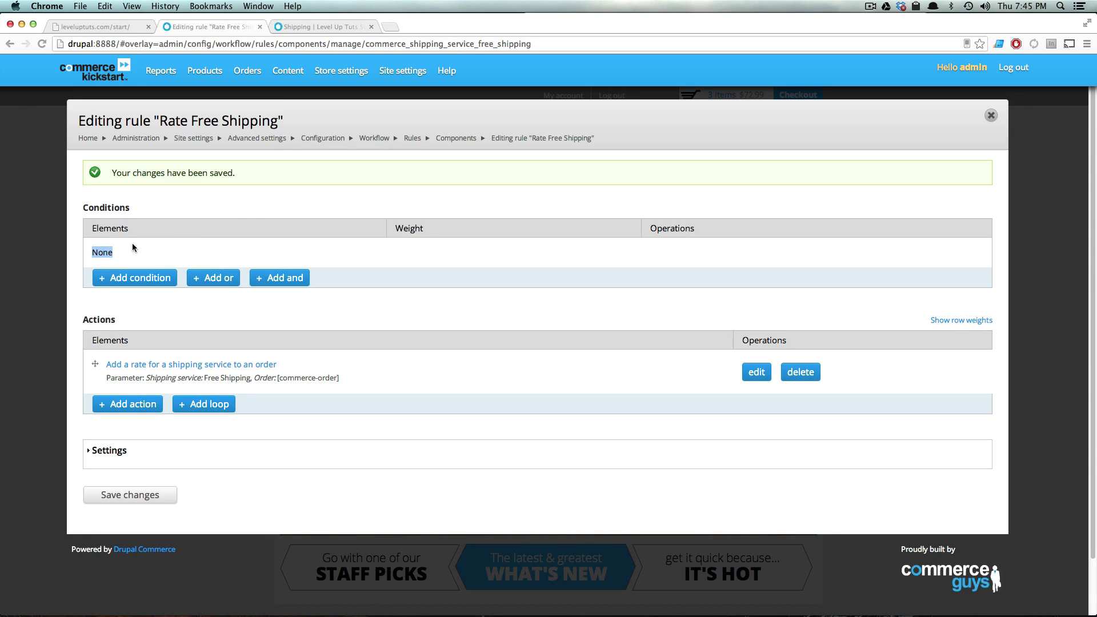
left_click(151, 251)
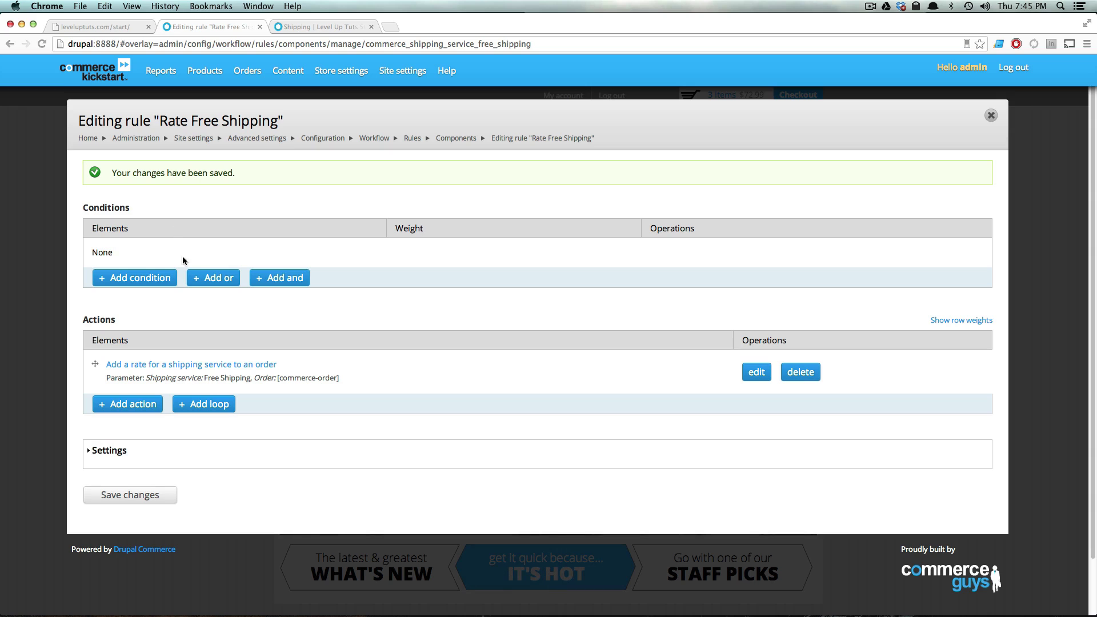
left_click(140, 278)
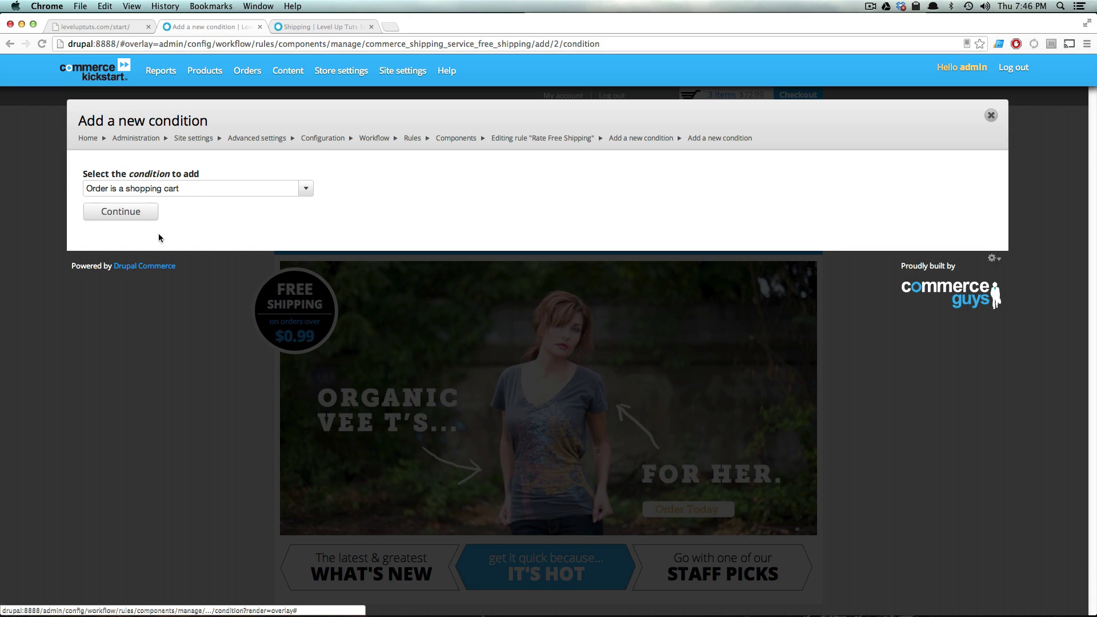
Add a Data comparison condition on commerce-order:commerce-order-total:amount.
left_click(203, 192)
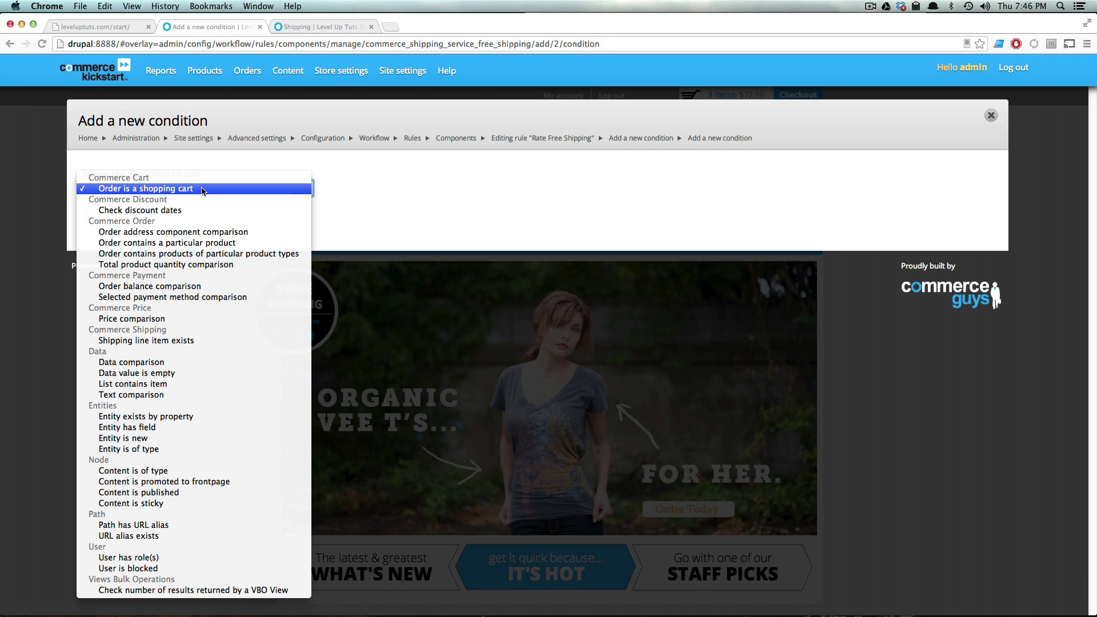
left_click(180, 362)
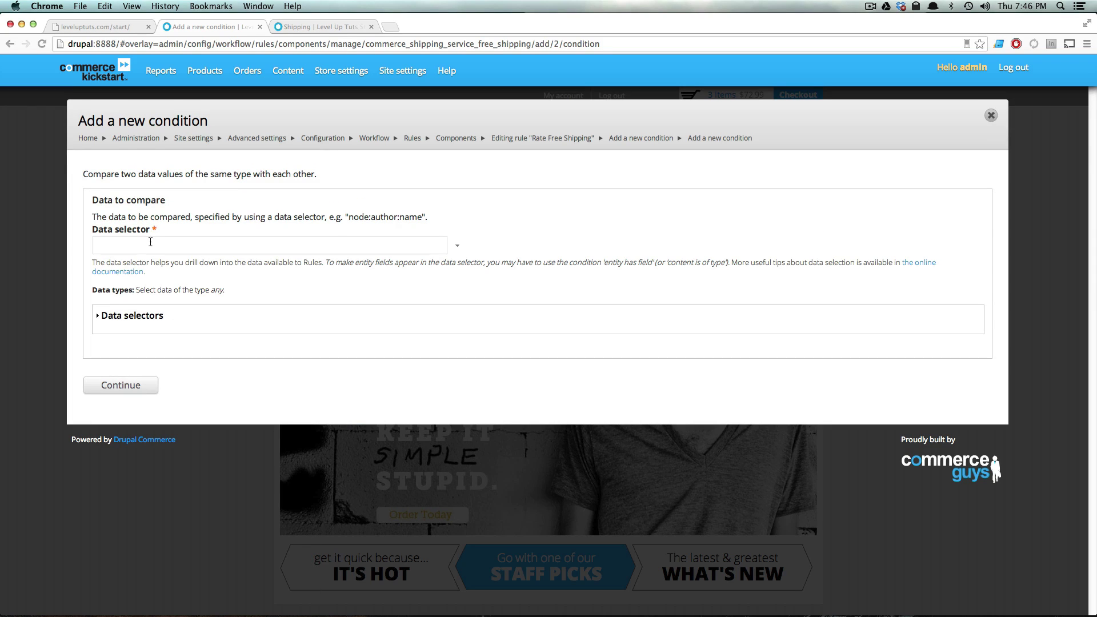
left_click(456, 249)
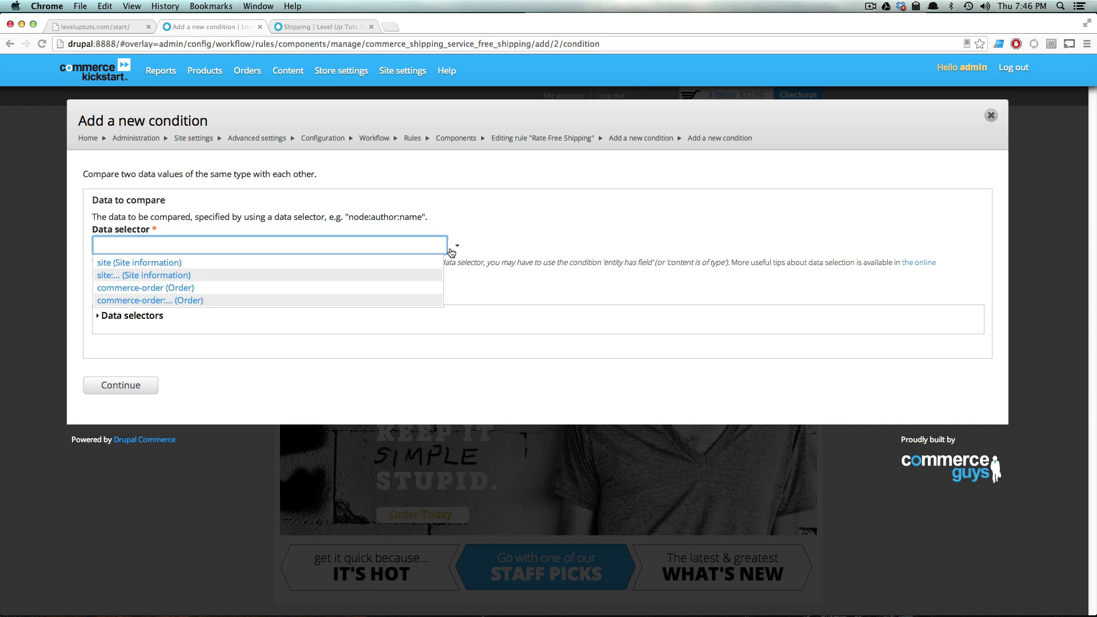
left_click(176, 301)
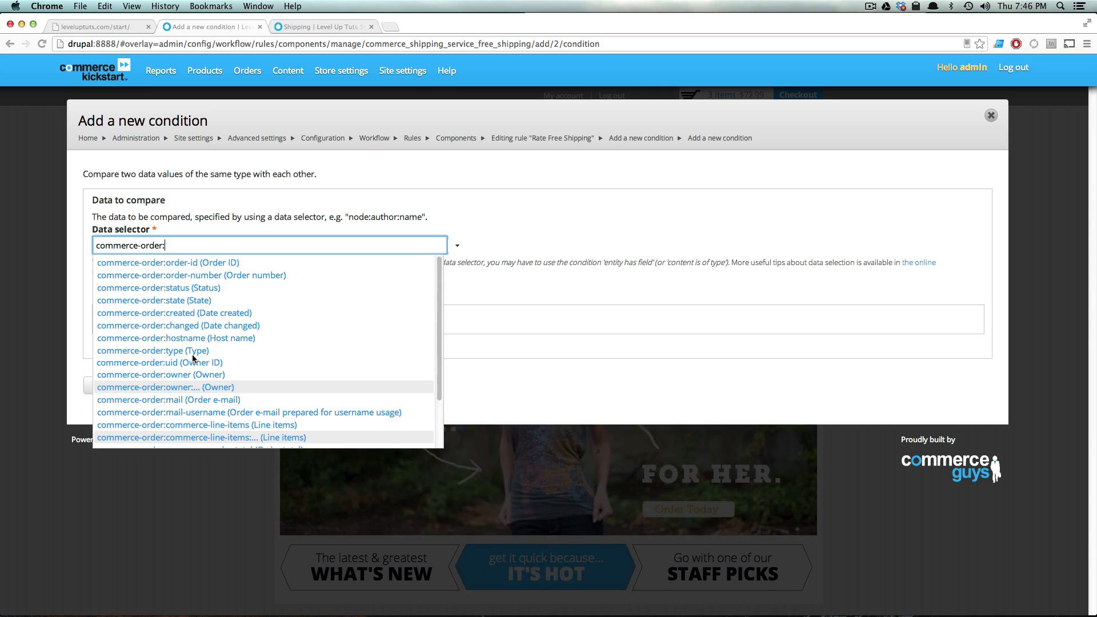
scroll(206, 380, "down", 3)
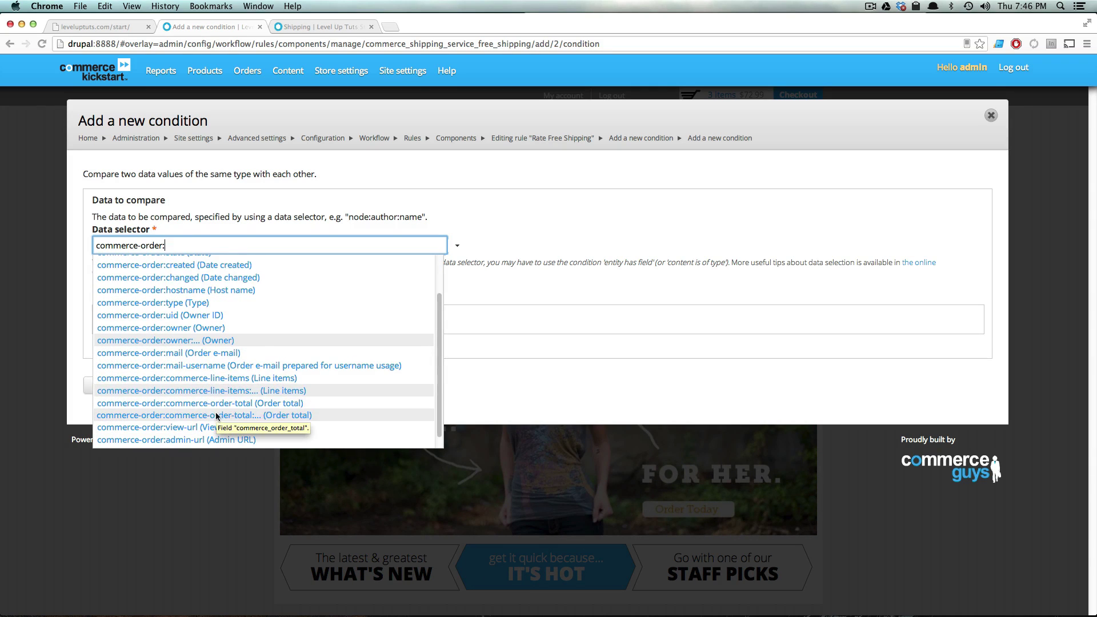
left_click(260, 415)
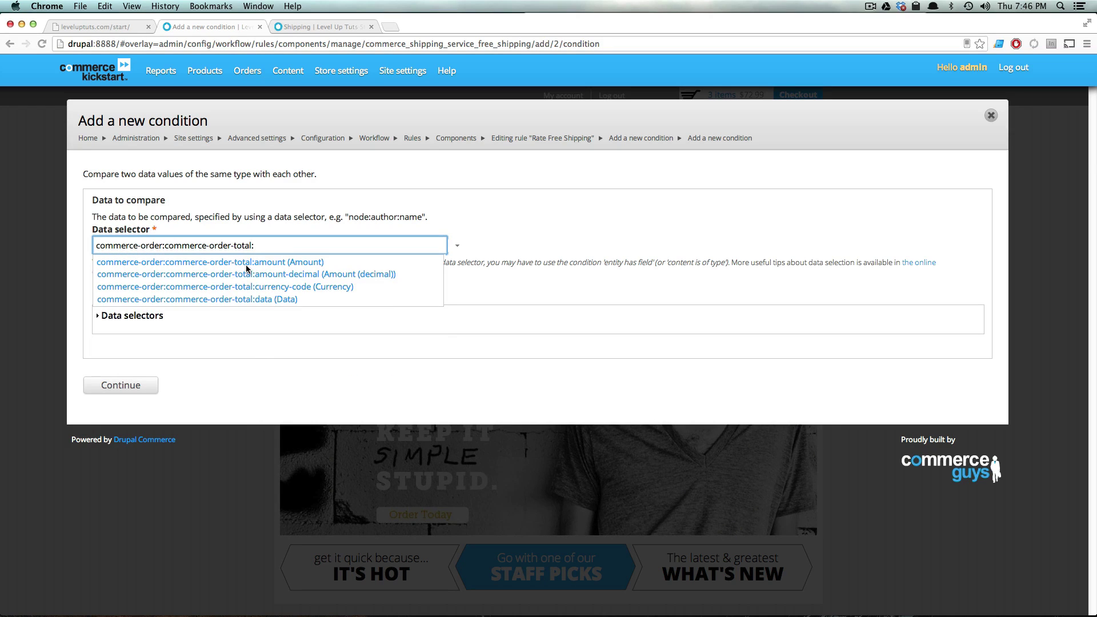
left_click(285, 262)
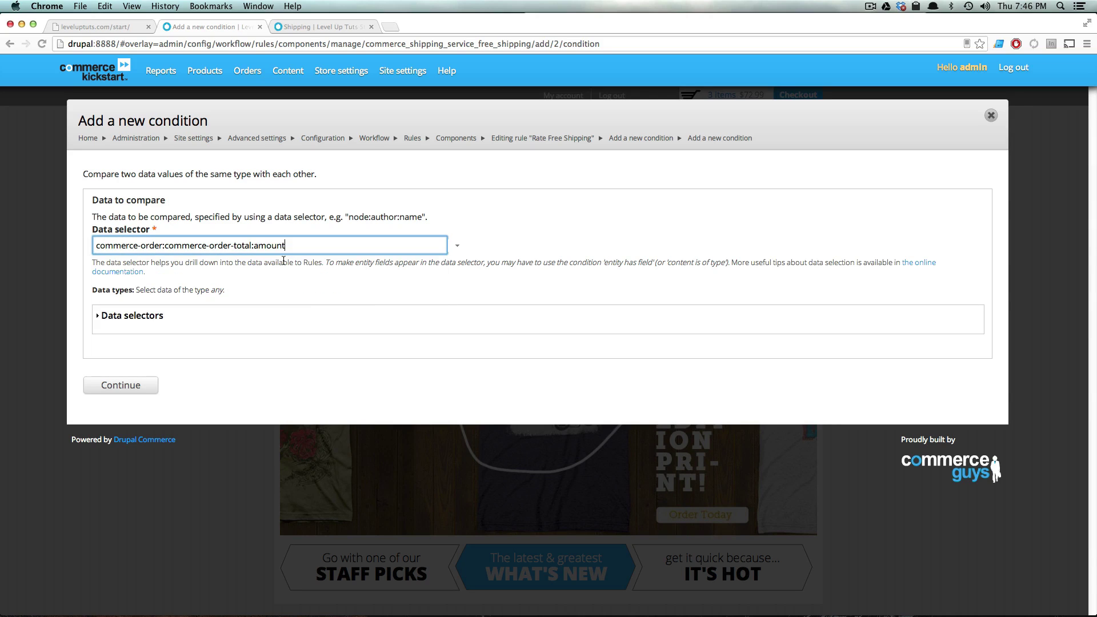
left_click(133, 392)
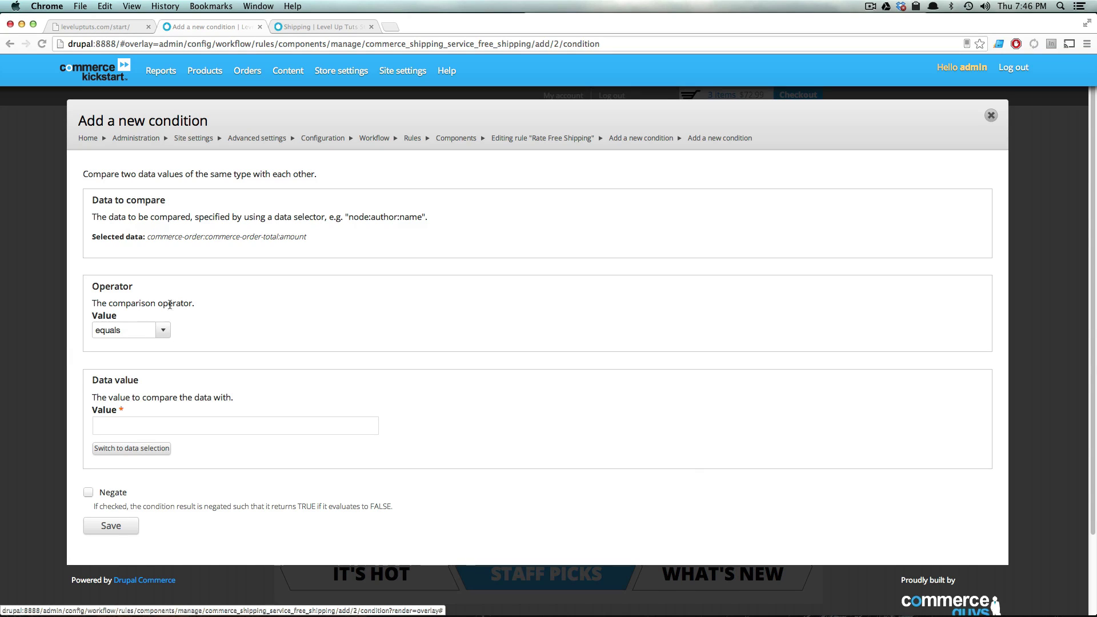
Set the operator to 'is greater than' and switch the value to direct input.
left_click(162, 331)
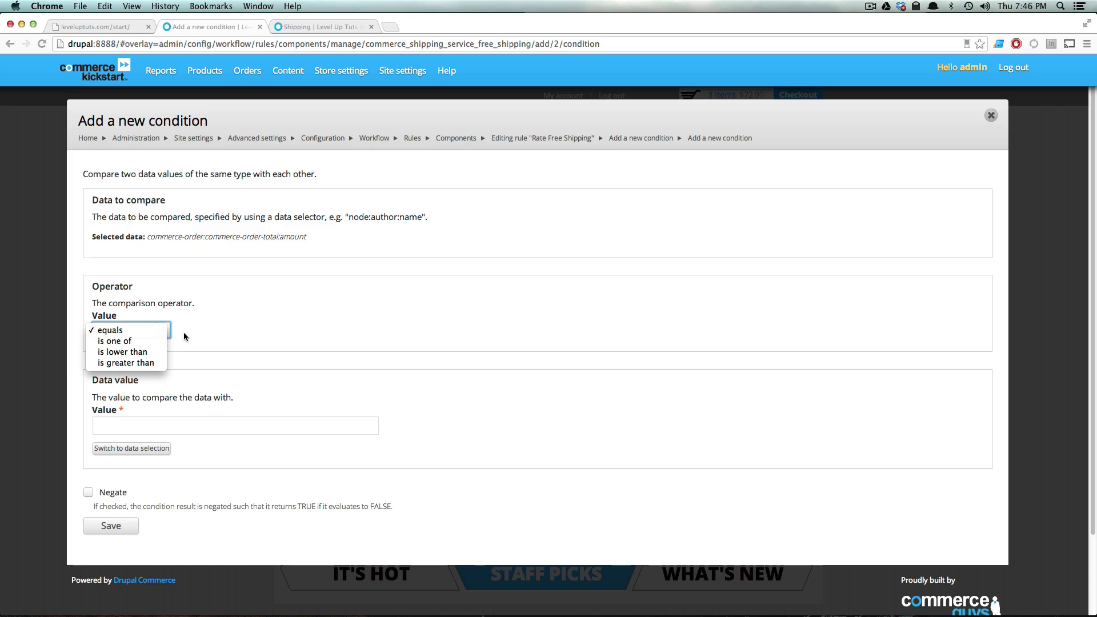
left_click(167, 332)
left_click(167, 332)
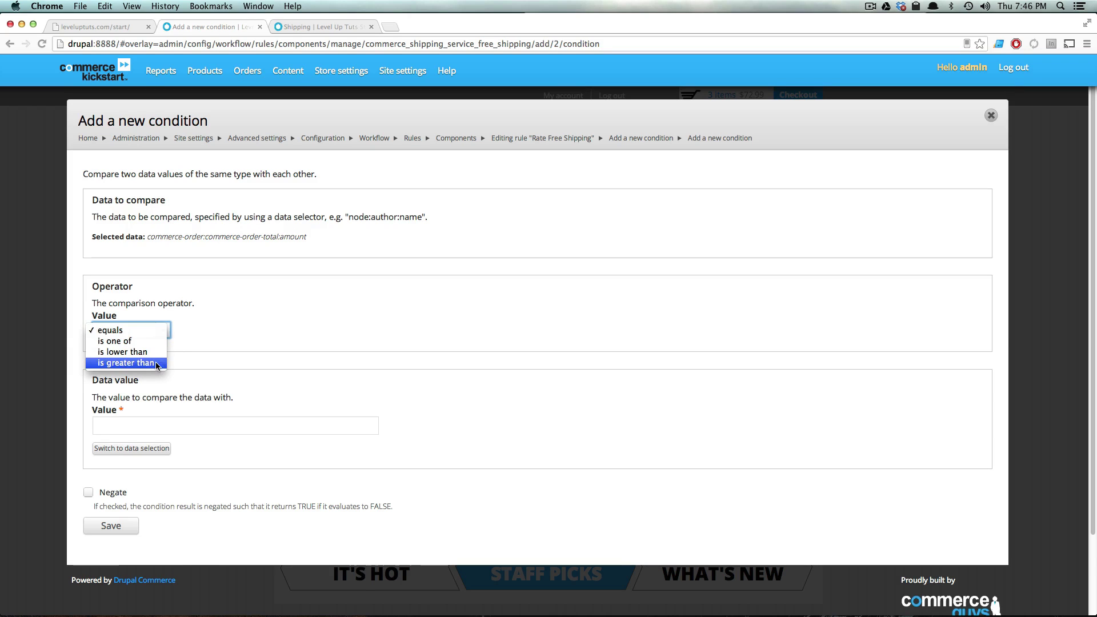
left_click(155, 362)
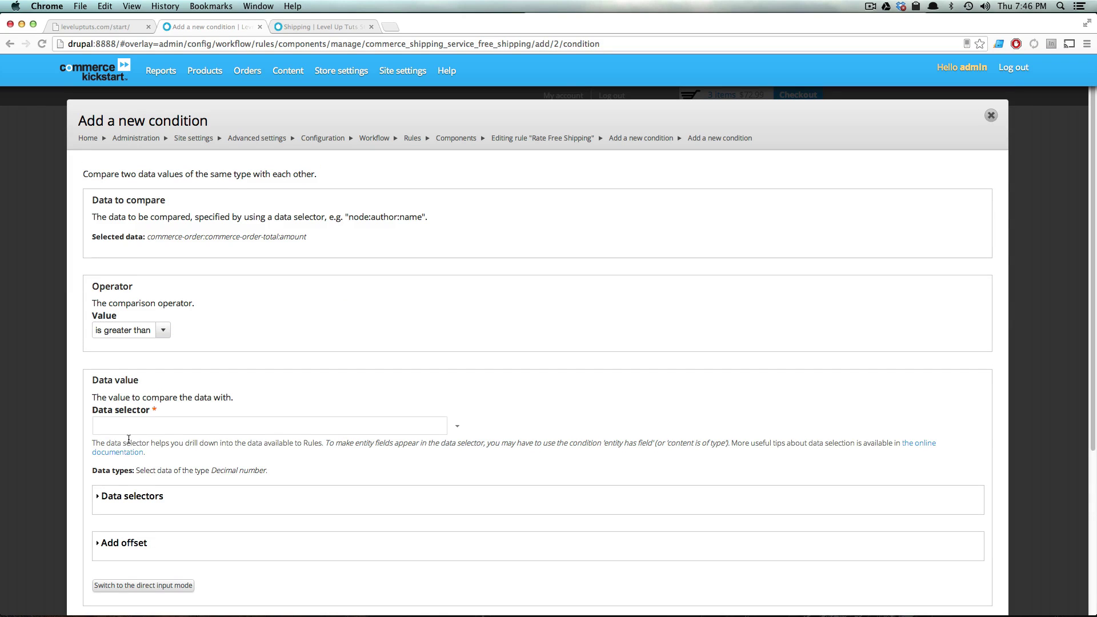
left_click(129, 426)
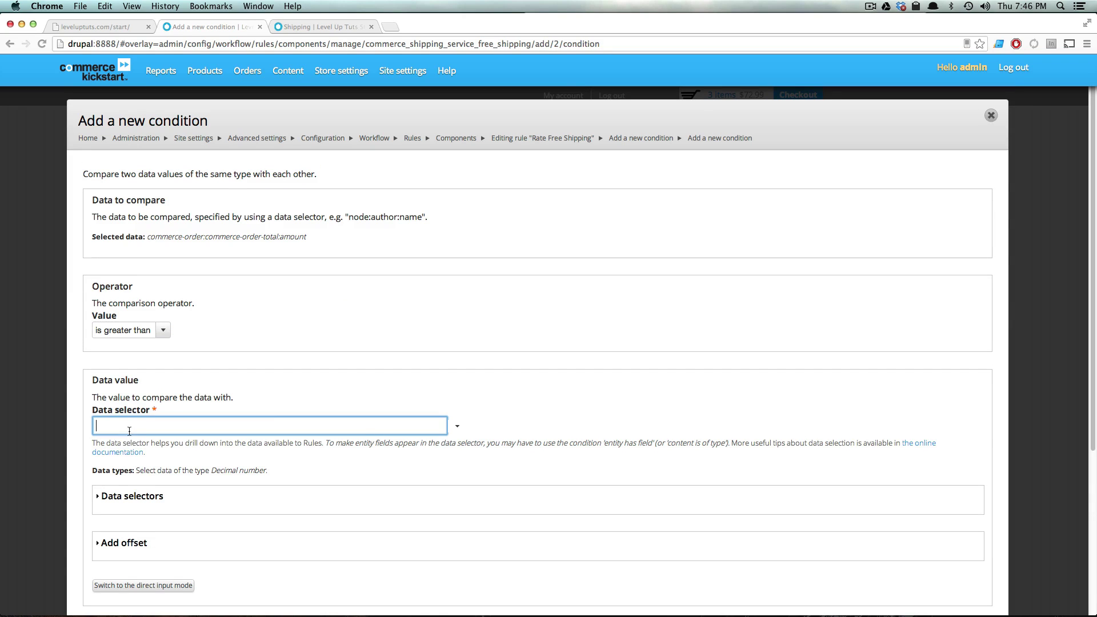
left_click(310, 393)
scroll(300, 392, "down", 4)
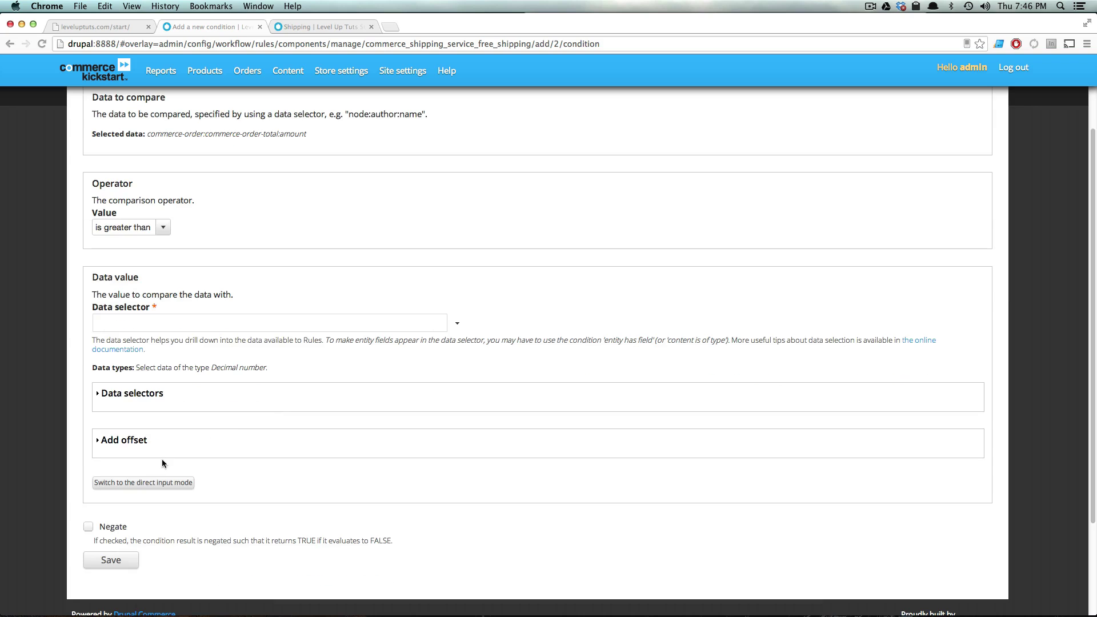
left_click(143, 484)
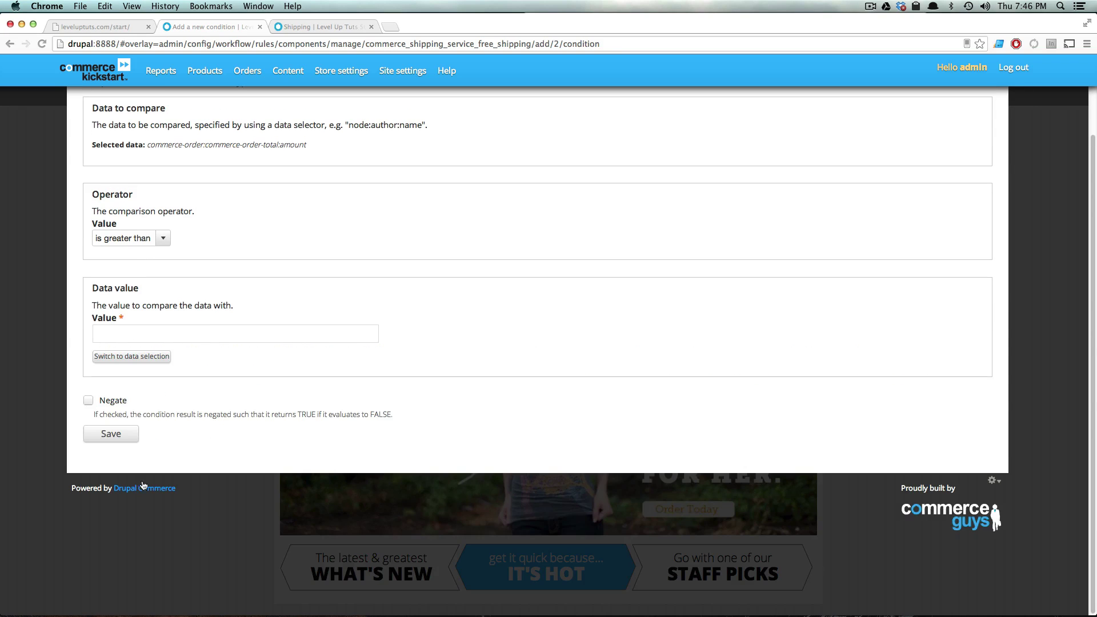
Enter 50 as the comparison value and save the condition.
left_click(133, 327)
type("50")
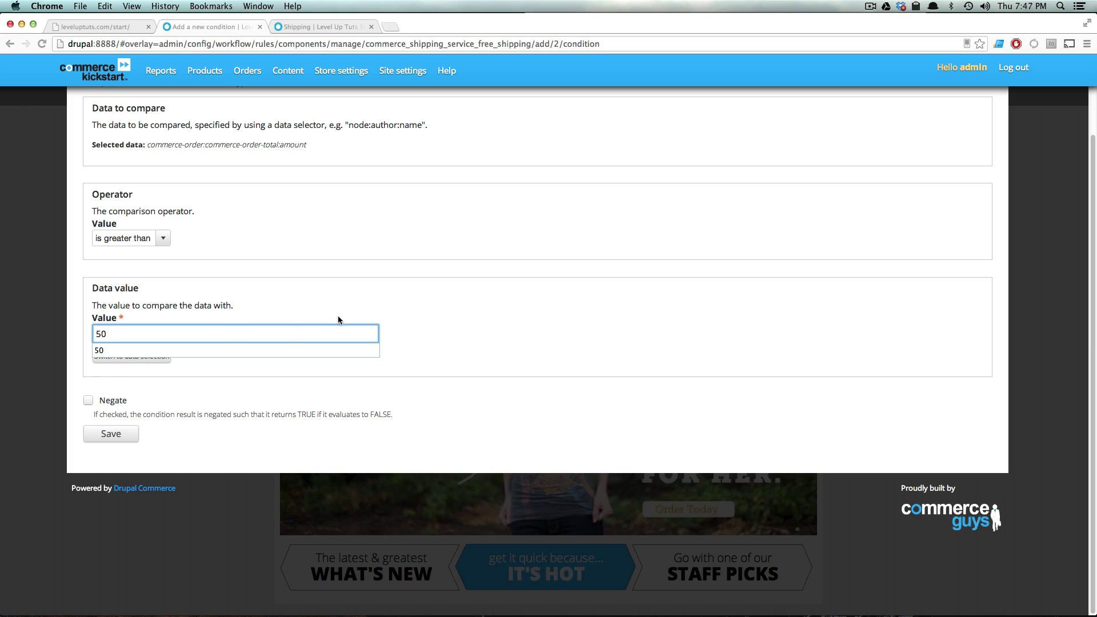
key("Escape")
scroll(251, 200, "up", 3)
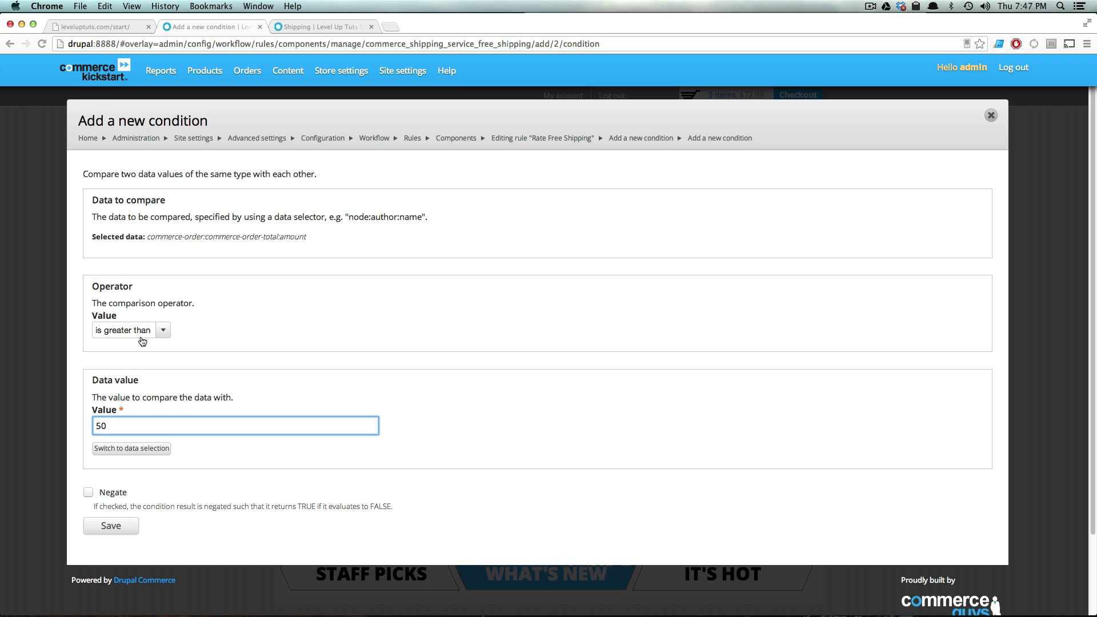
left_click_drag(139, 381, 98, 380)
scroll(103, 433, "down", 3)
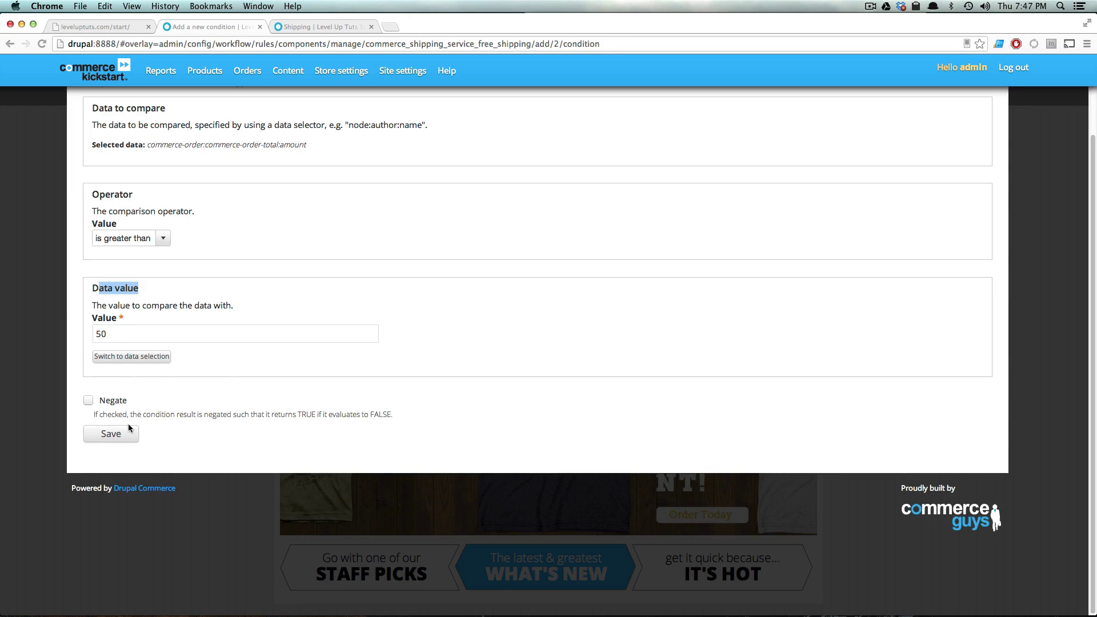
left_click(103, 433)
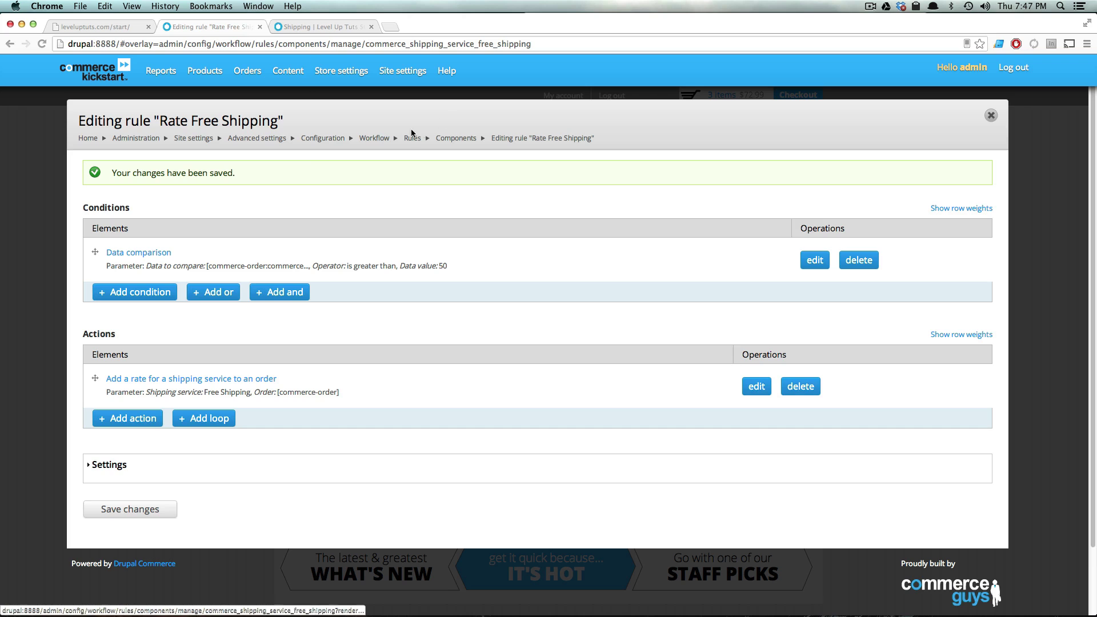
Reload the checkout page so it picks up the new Free Shipping rule.
mouse_move(341, 70)
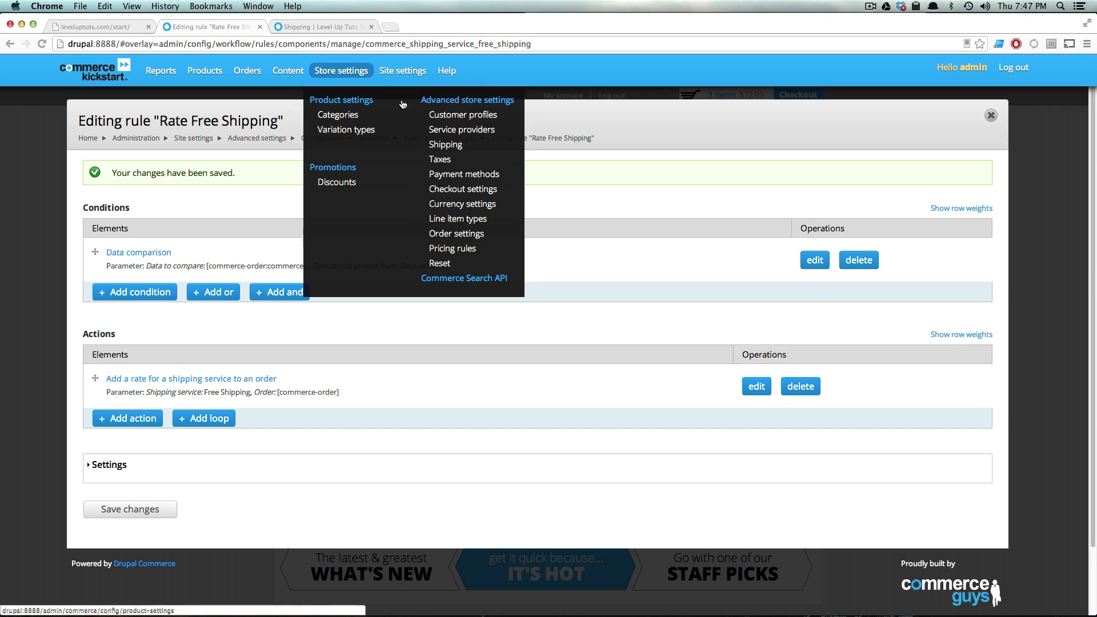
left_click(450, 145)
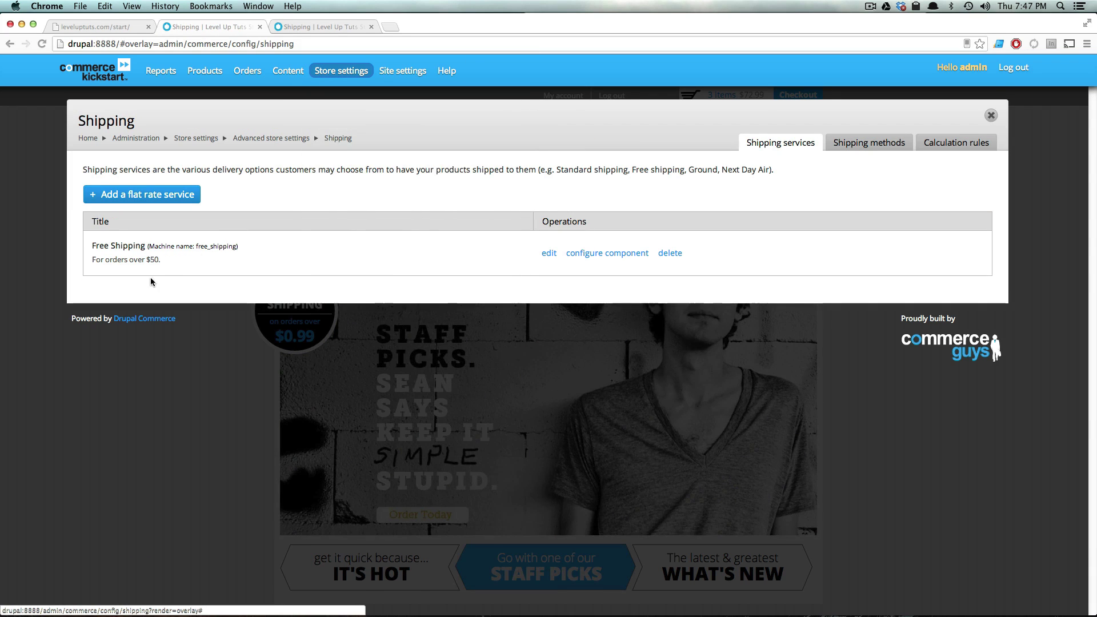
left_click(340, 26)
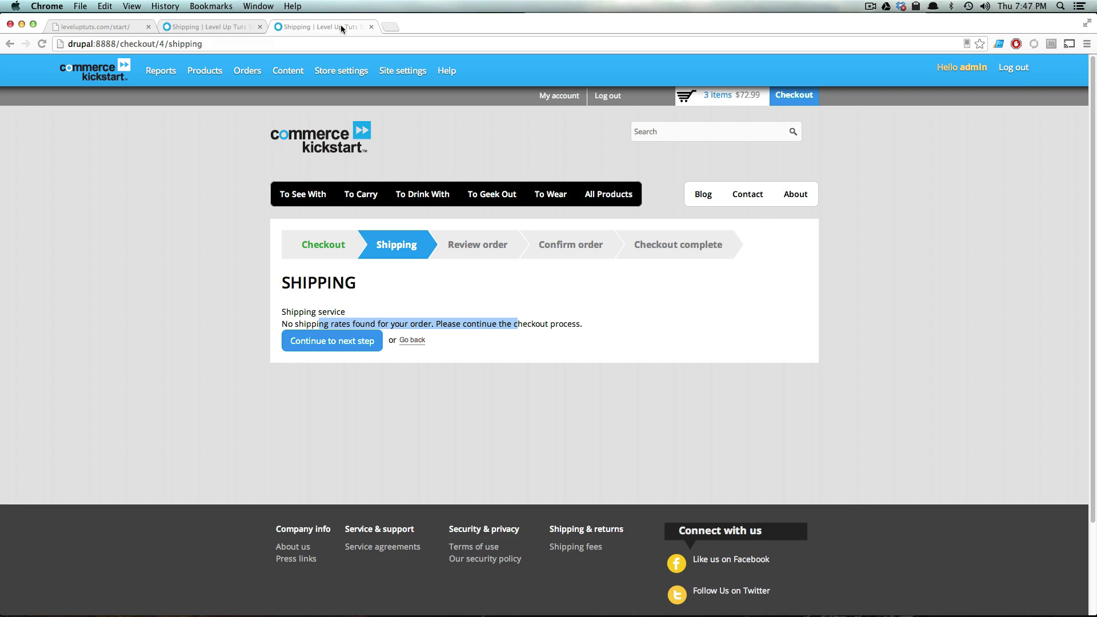
key("super+r")
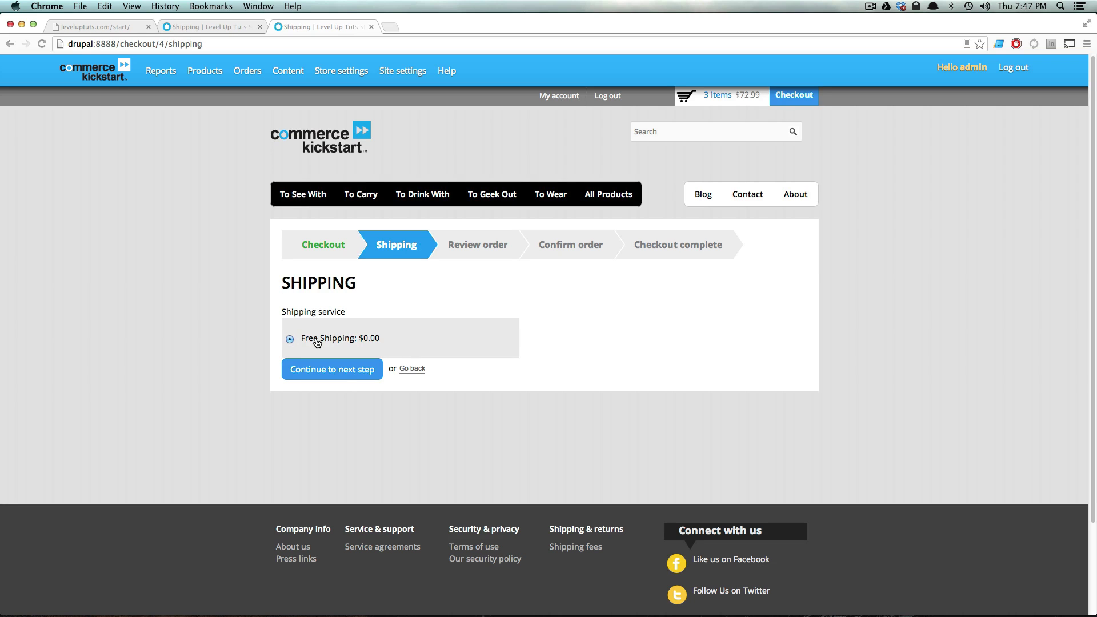
Review the order showing Free Shipping at $0.00 and a $72.99 total, then go back.
left_click(339, 374)
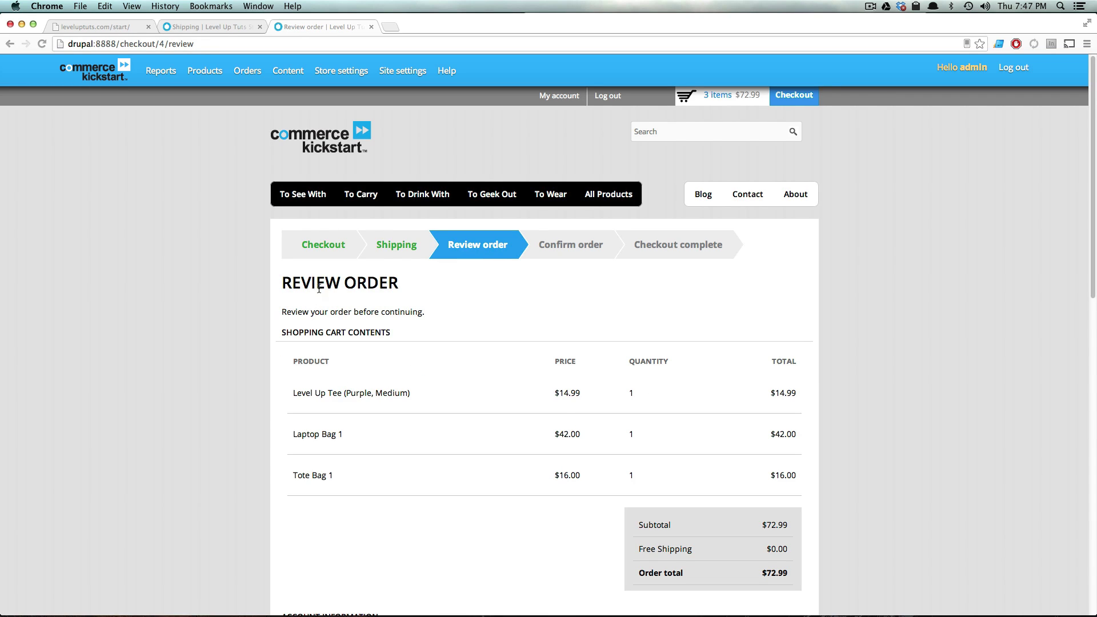
scroll(385, 310, "down", 5)
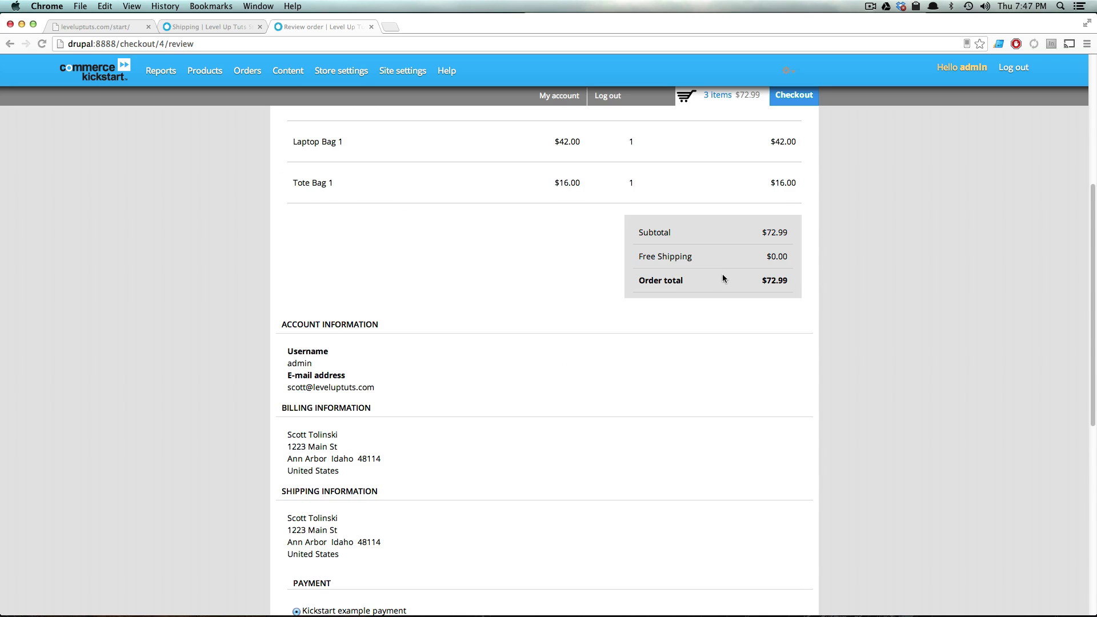
left_click_drag(744, 263, 794, 268)
scroll(794, 269, "down", 3)
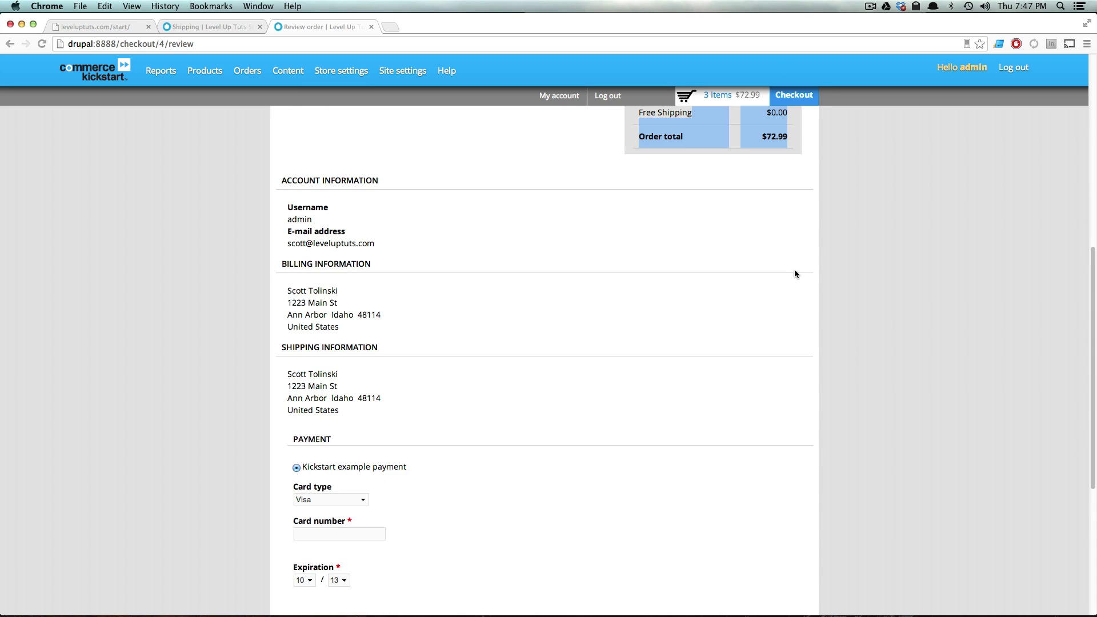
scroll(794, 269, "up", 2)
scroll(795, 273, "up", 6)
left_click(677, 201)
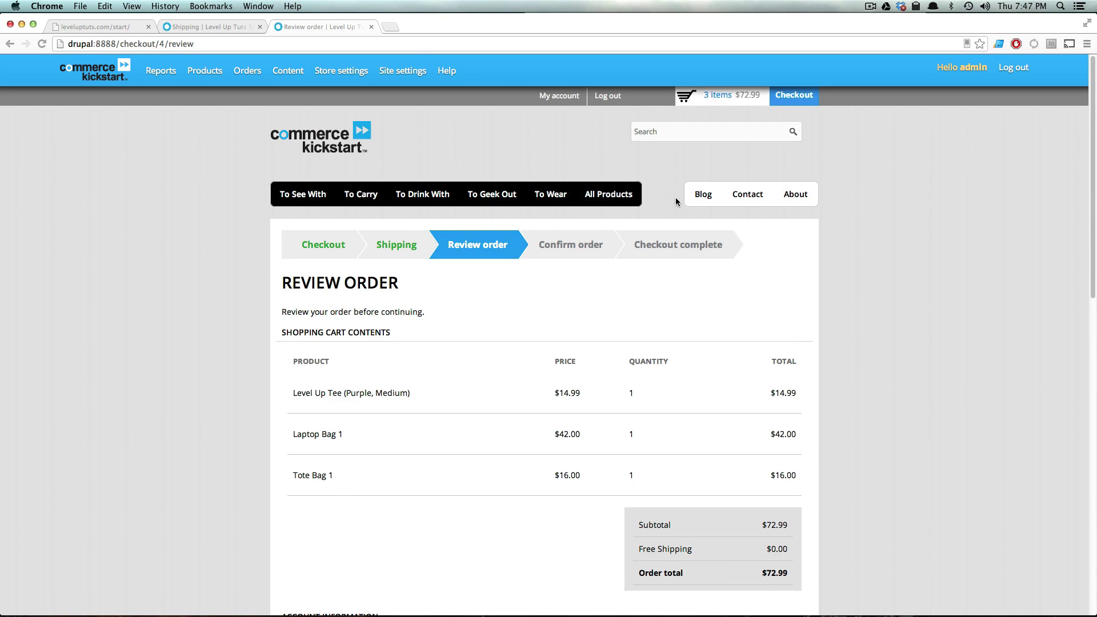
left_click(9, 43)
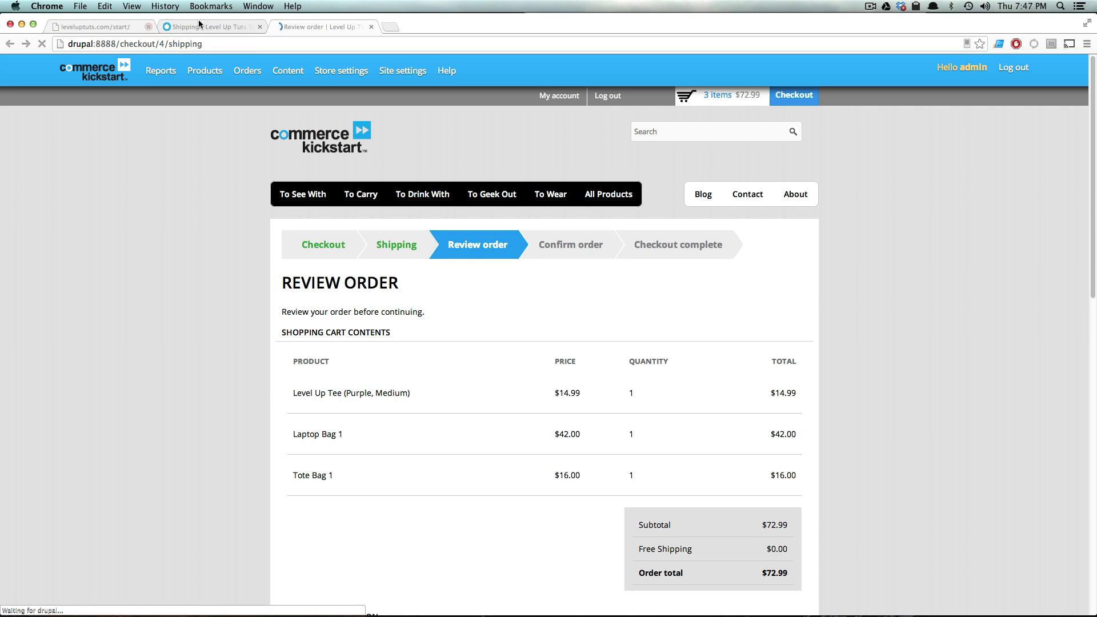
Start a new flat rate service titled 'Shipping'.
left_click(205, 22)
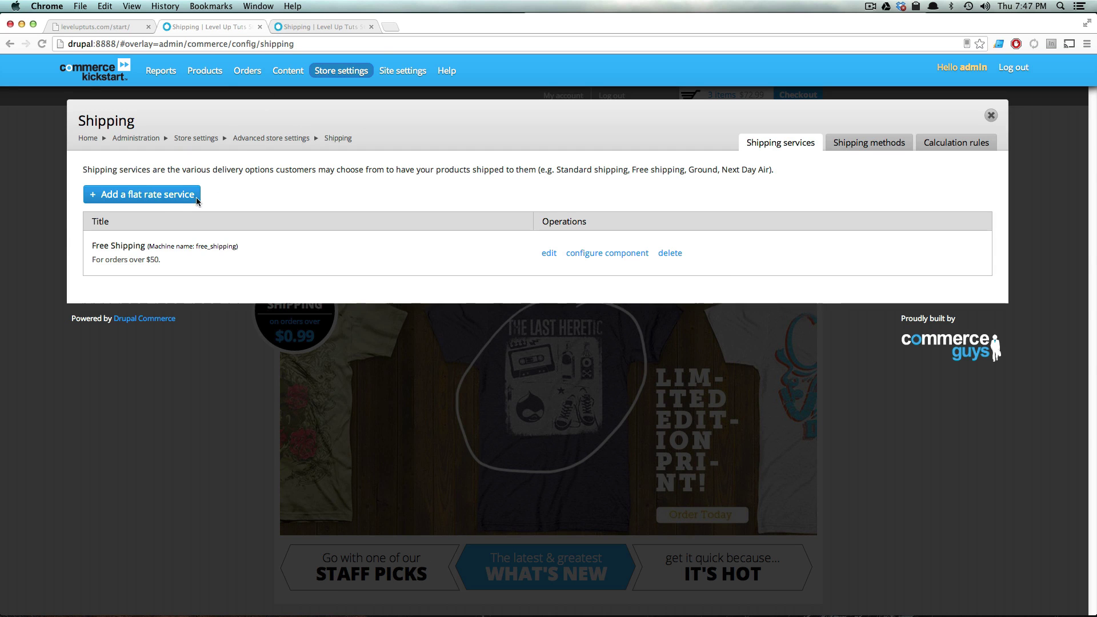
left_click(168, 204)
left_click(160, 184)
type("S")
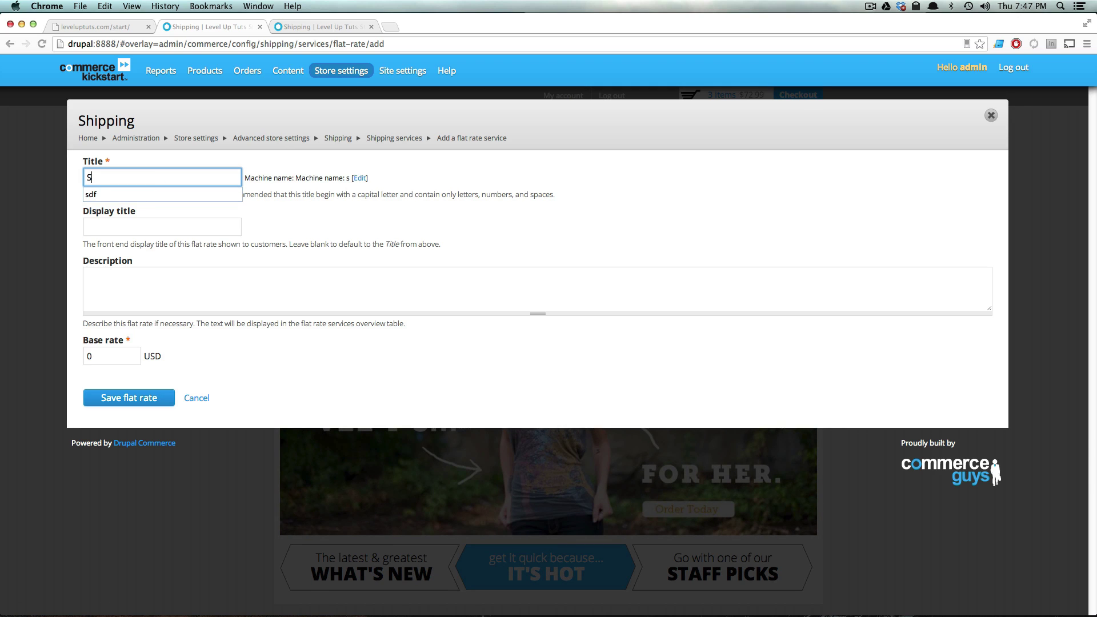
key("BackSpace")
type("Shipping")
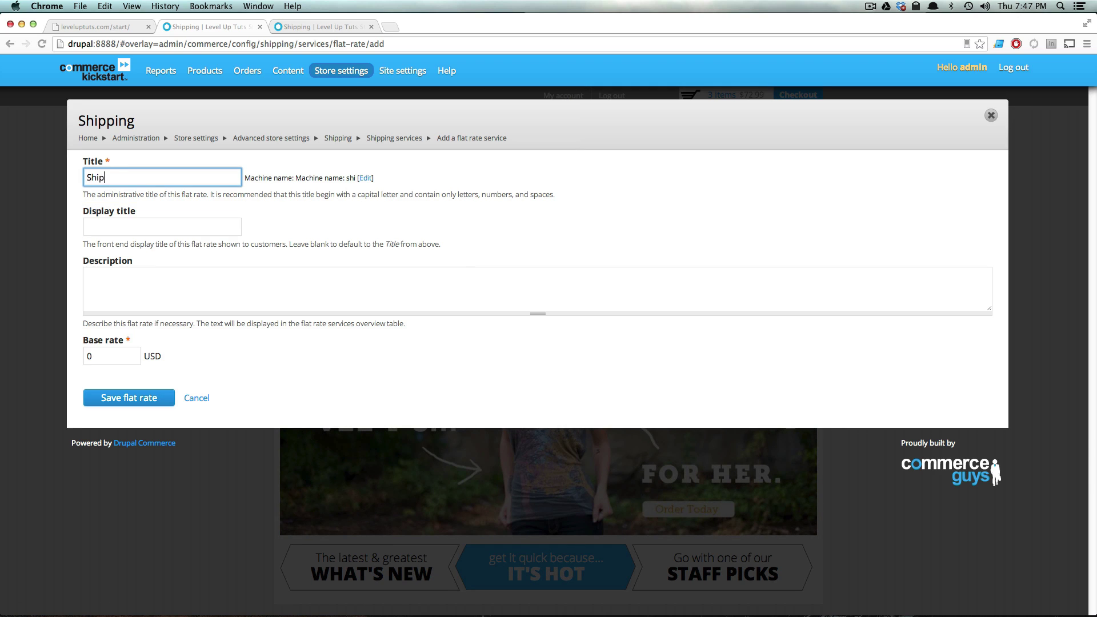
key("Tab")
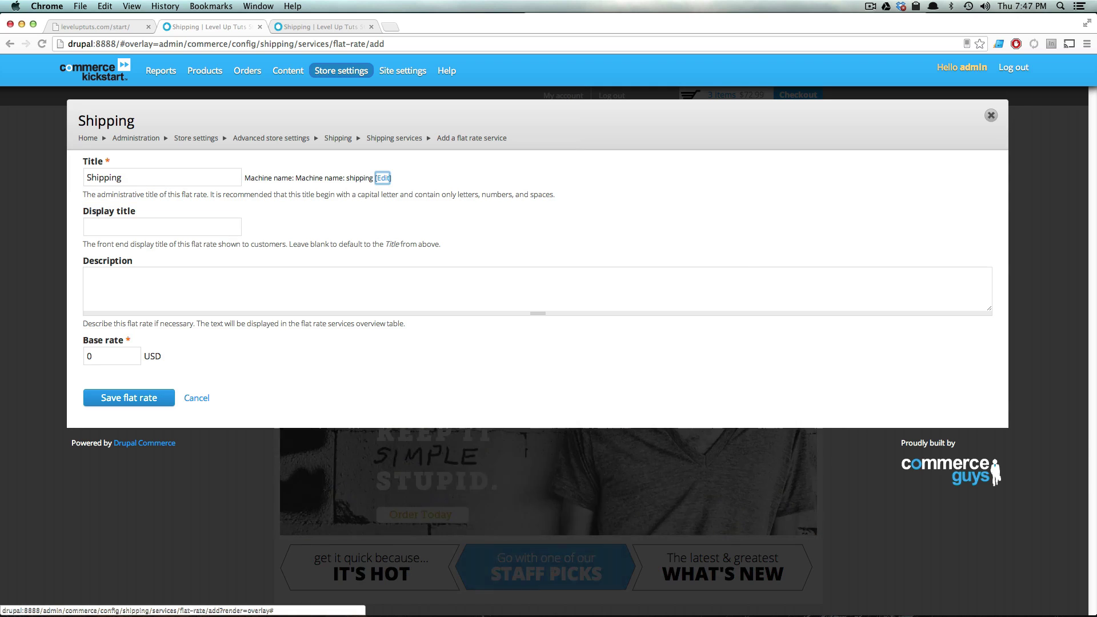
key("Tab")
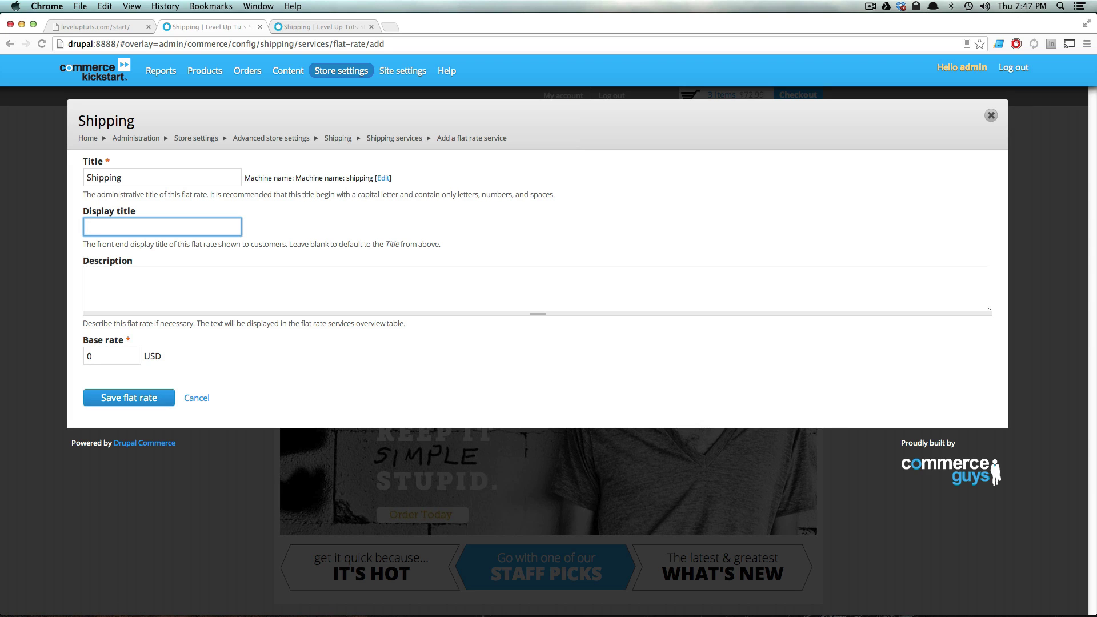
Set display title 'Normal Shipping', description '5-8 Days', base rate 12 USD, and save.
type("S")
key("BackSpace")
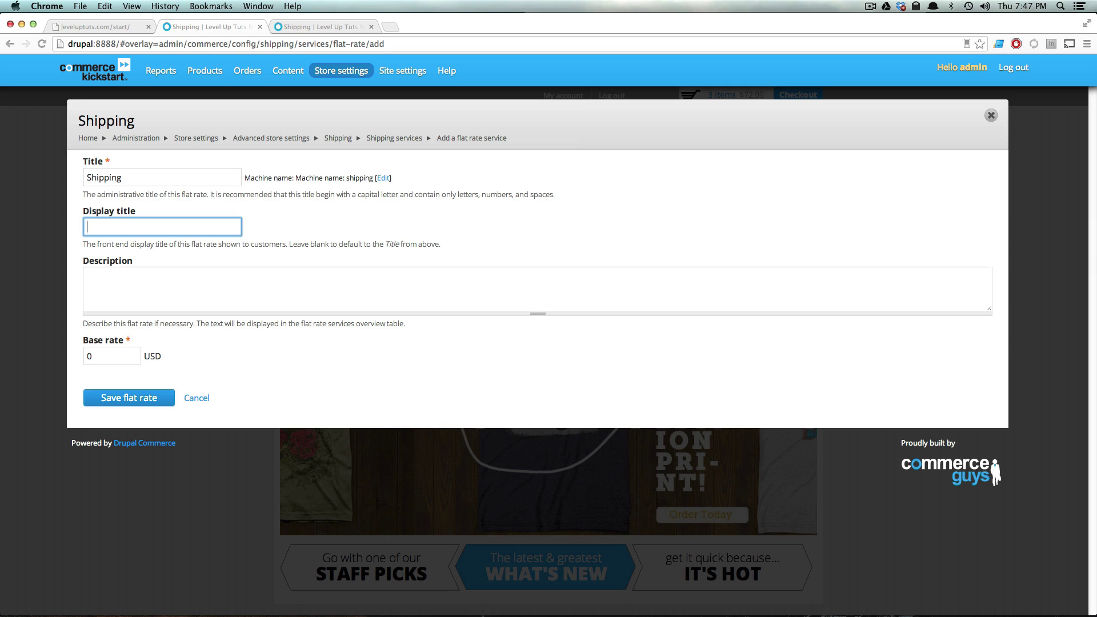
type("N")
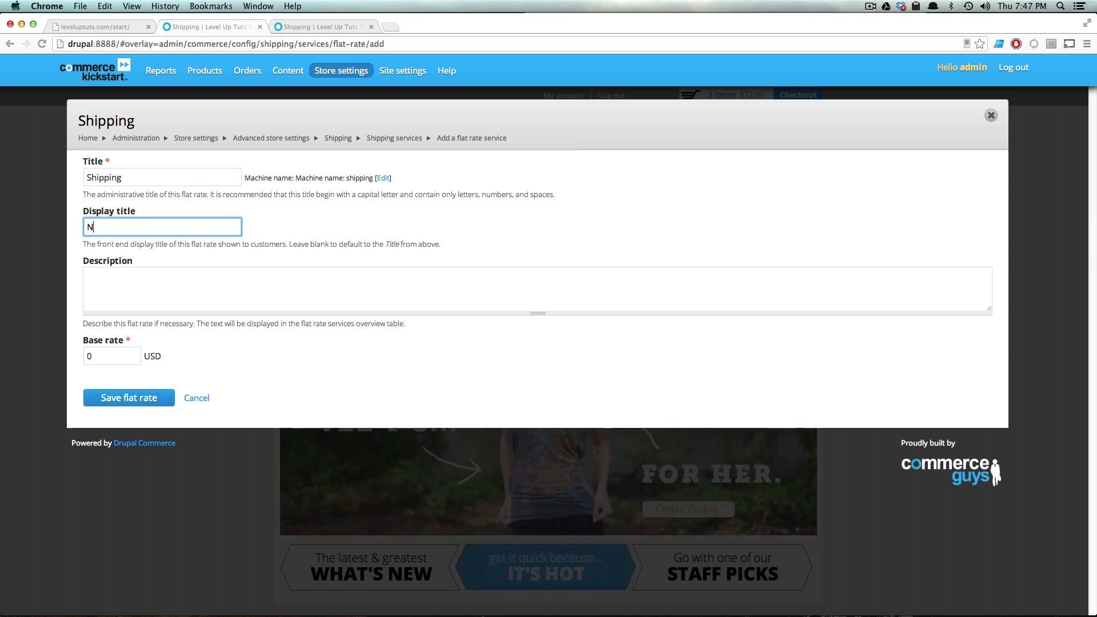
type("ormal Shipping")
key("Tab")
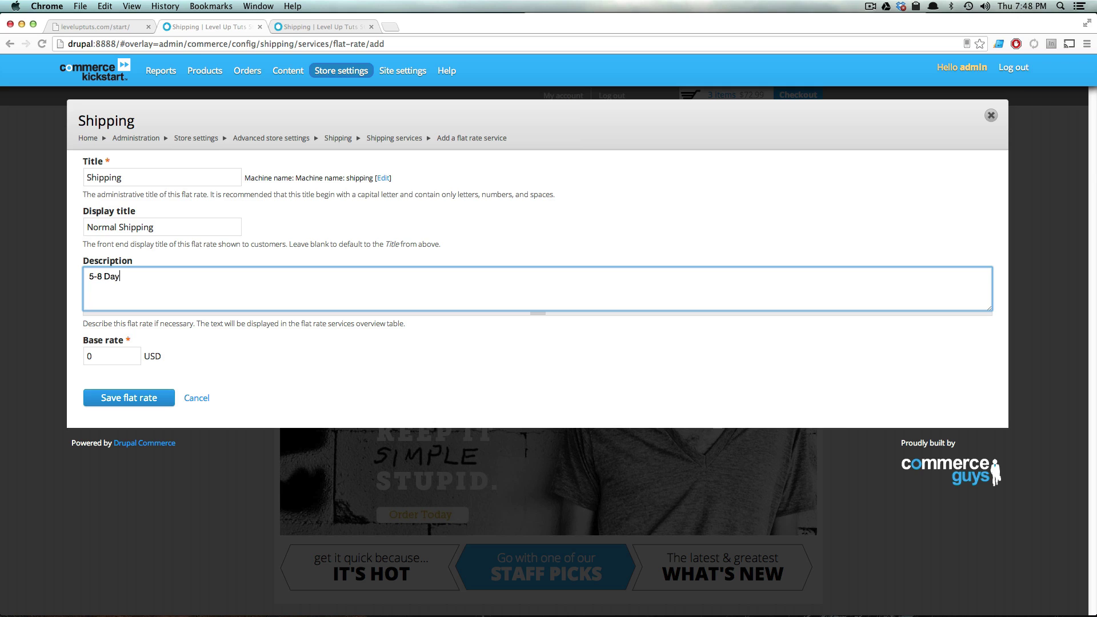
double_click(90, 360)
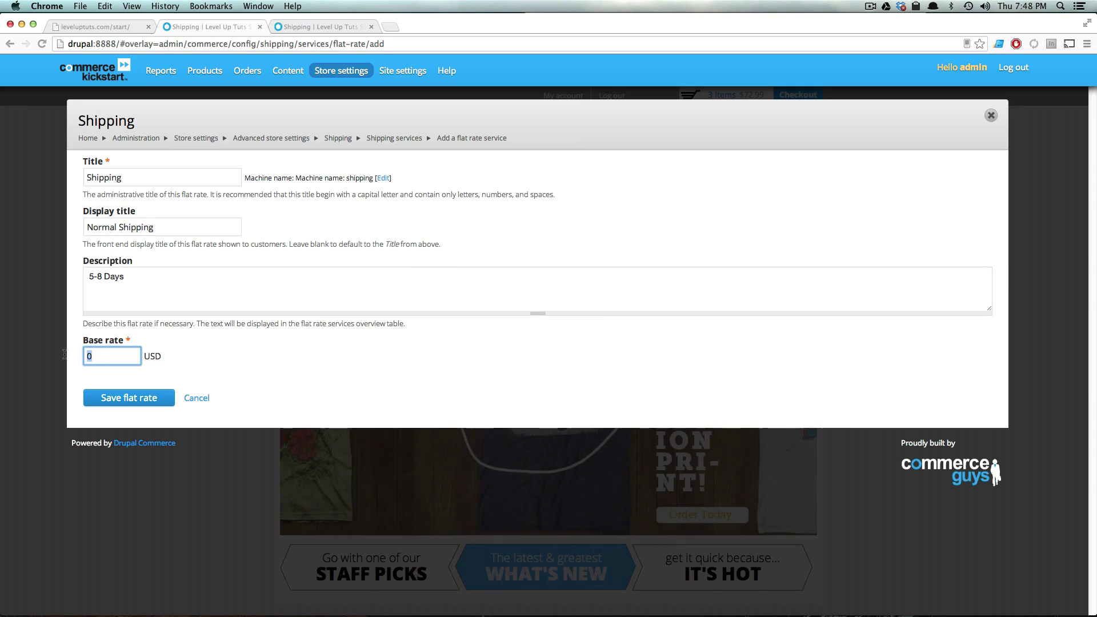
type("12")
left_click(162, 356)
left_click(122, 401)
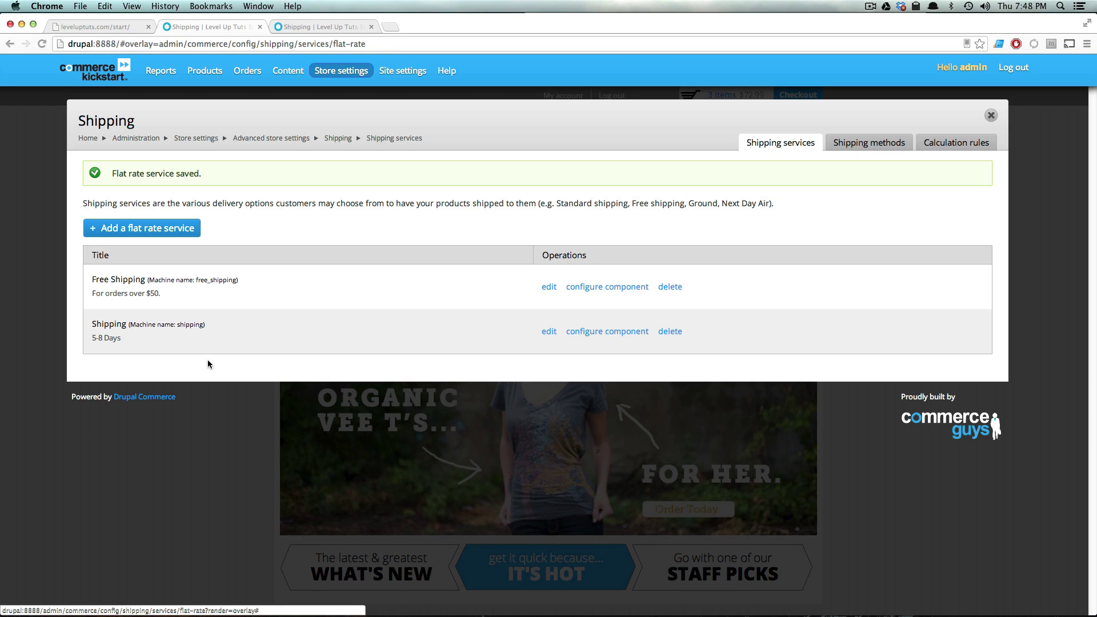
left_click(591, 331)
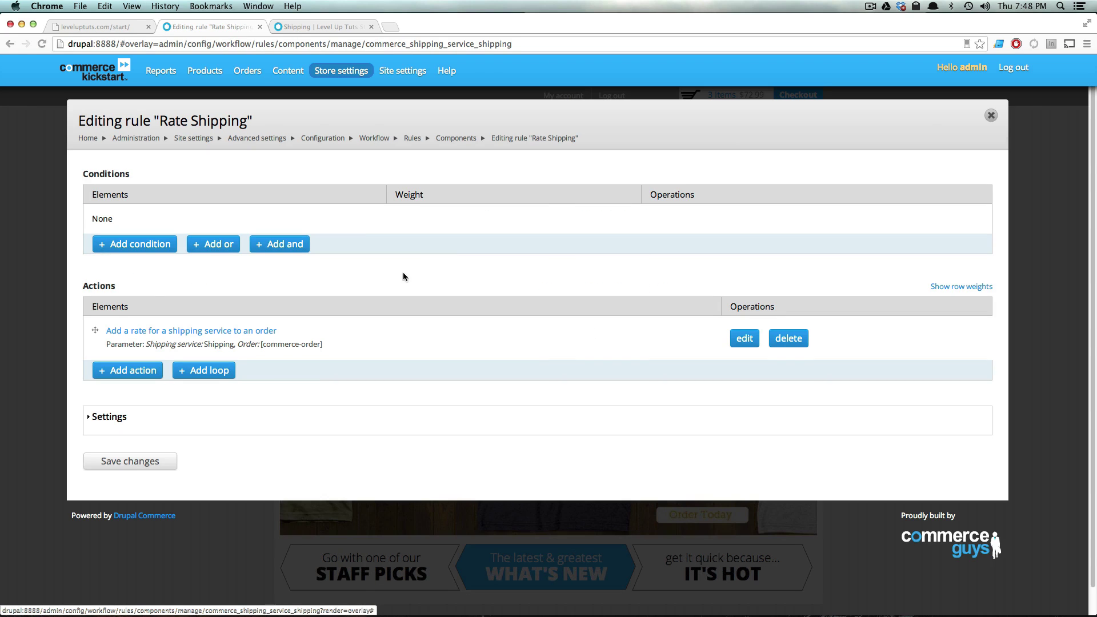
Add a Data comparison condition on commerce-order:commerce-order-total:amount to Rate Shipping.
left_click_drag(120, 286, 66, 285)
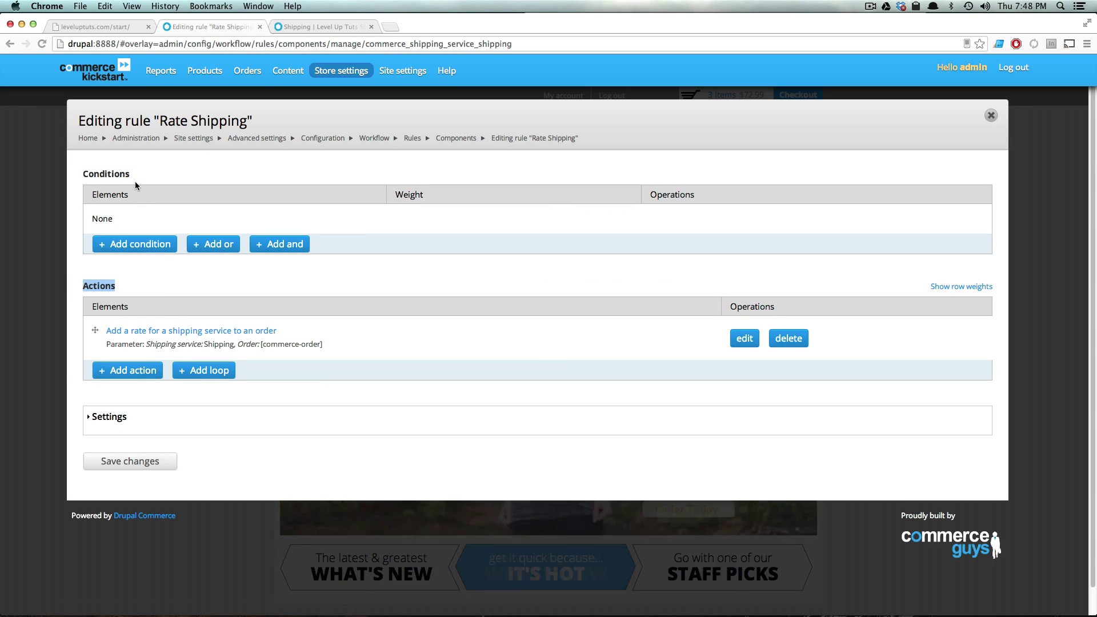
left_click_drag(134, 173, 114, 175)
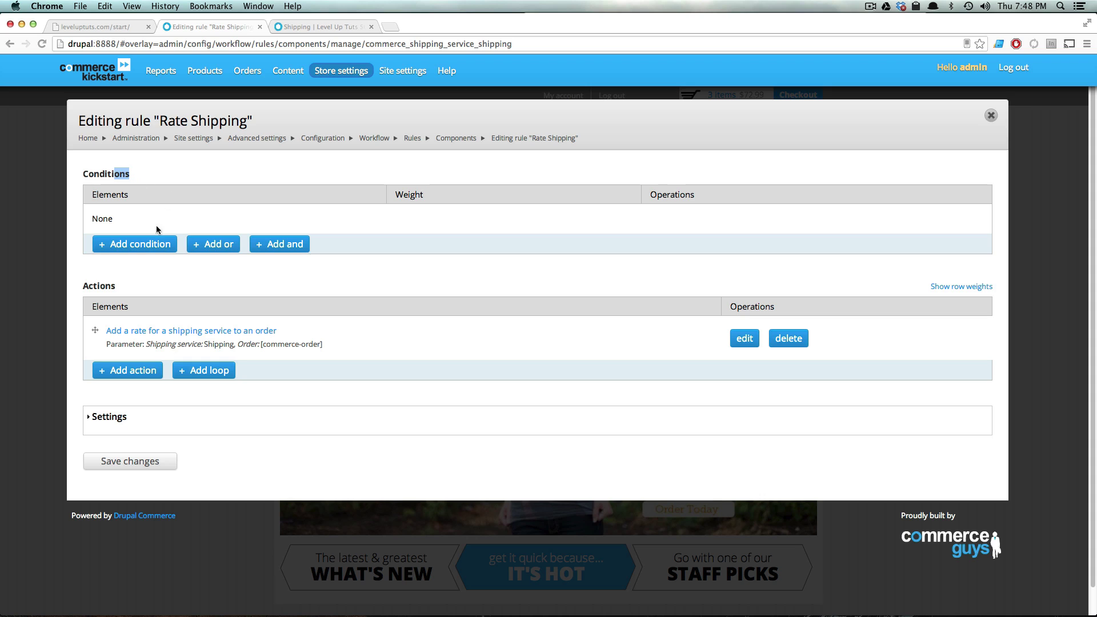
left_click(148, 244)
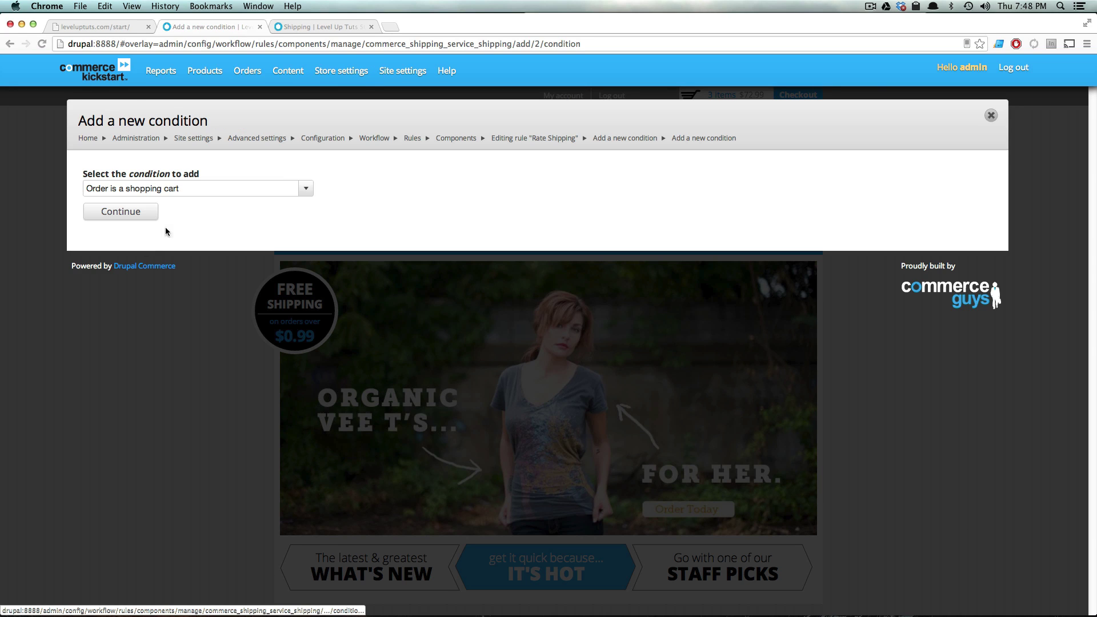
left_click(279, 192)
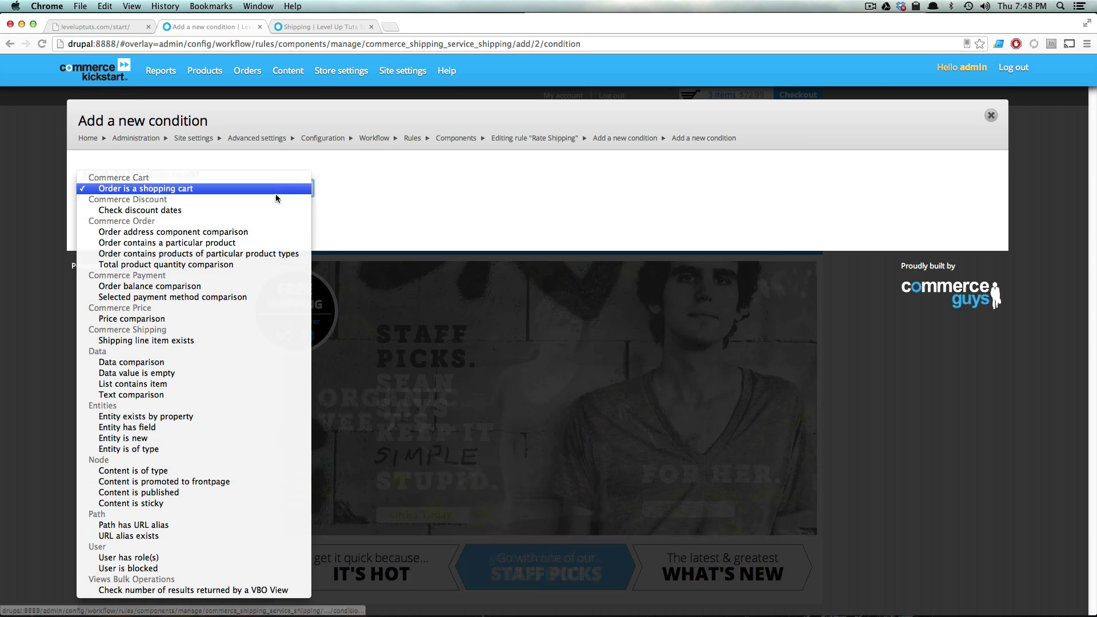
left_click(193, 365)
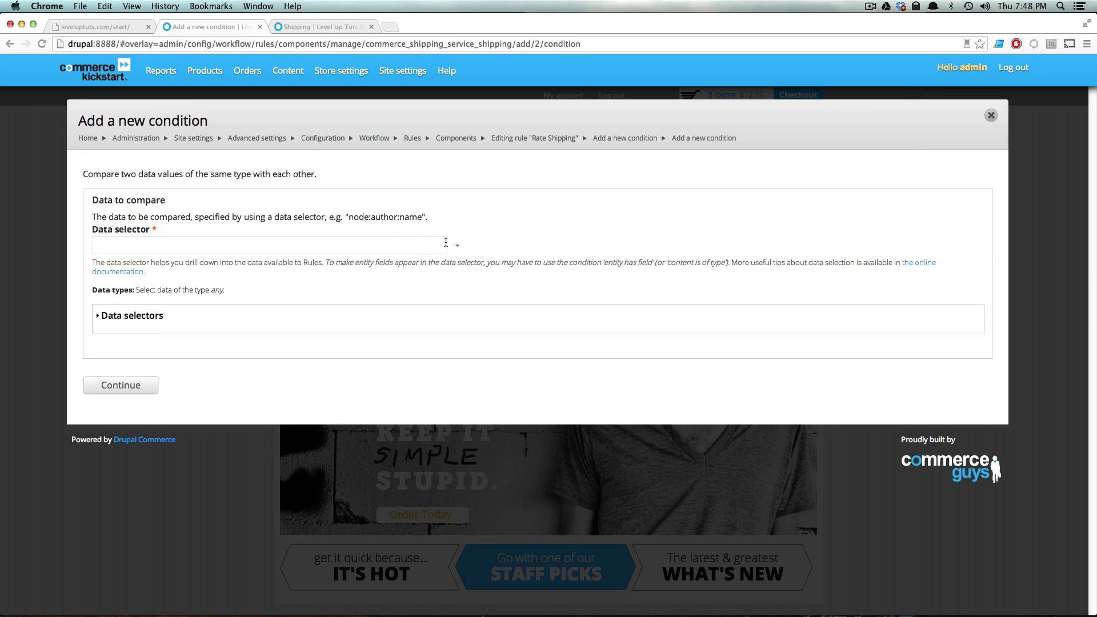
left_click(463, 250)
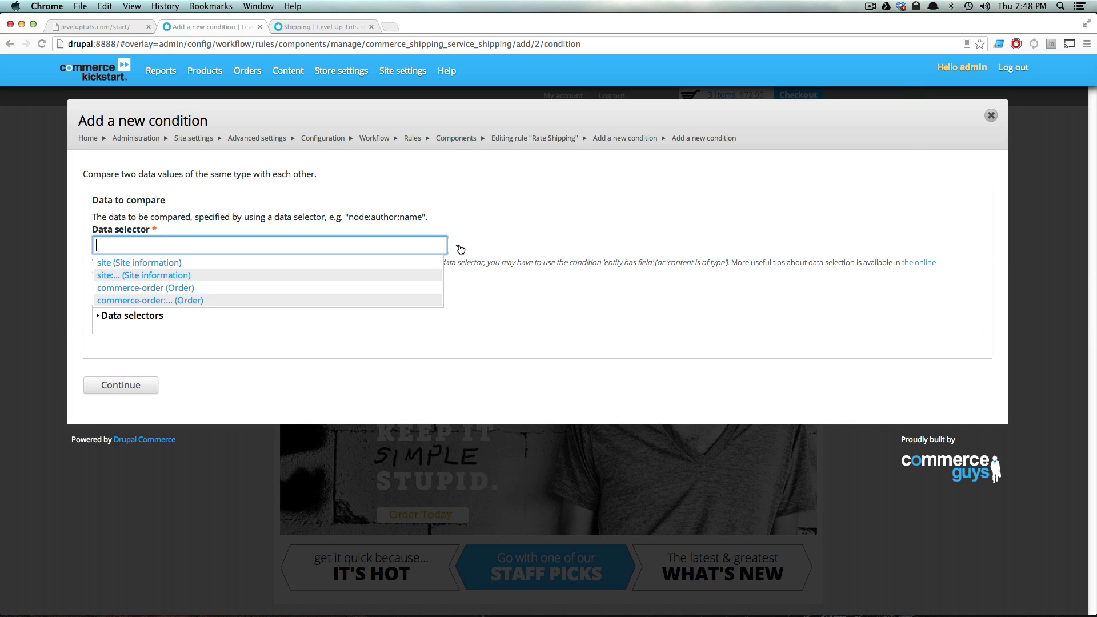
left_click(256, 299)
scroll(199, 413, "down", 2)
left_click(206, 405)
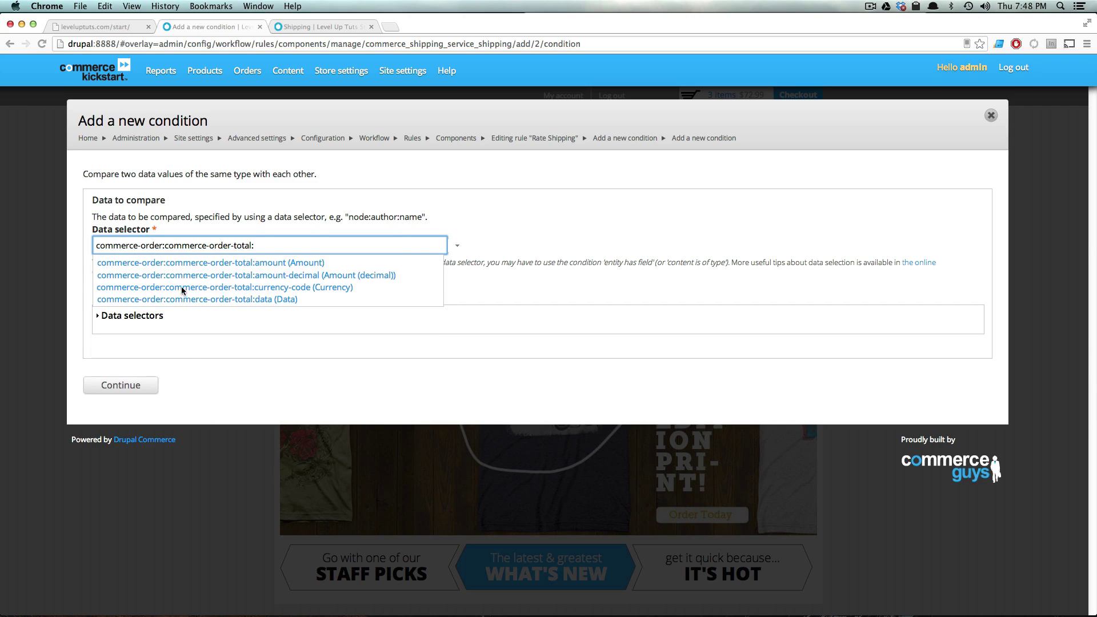
left_click(198, 263)
left_click(126, 386)
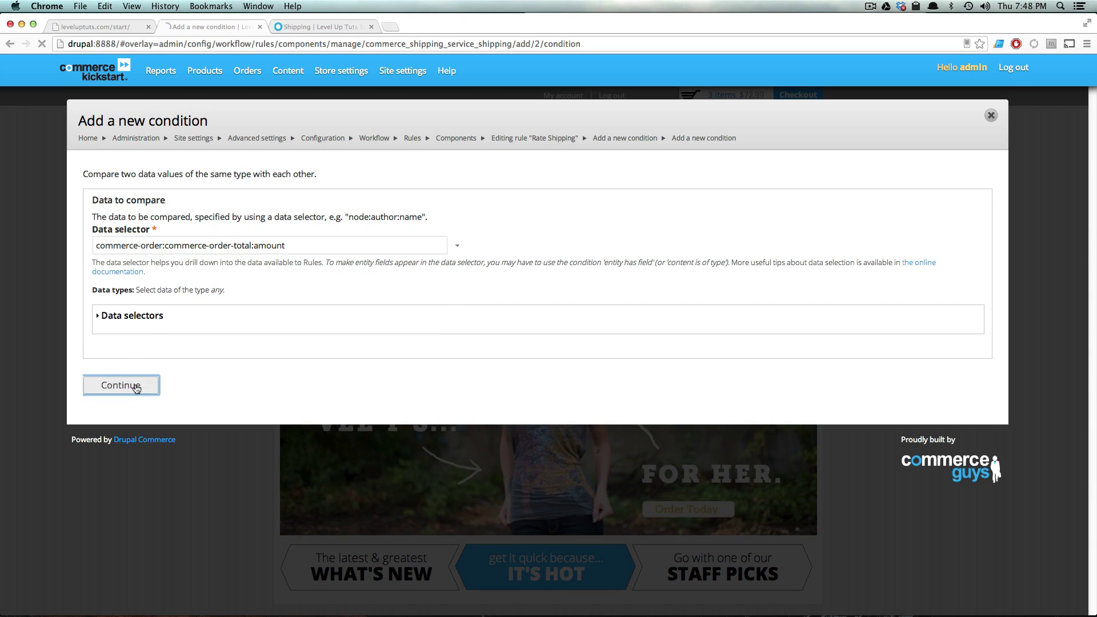
Set the comparison operator to 'is greater than'.
scroll(145, 395, "down", 3)
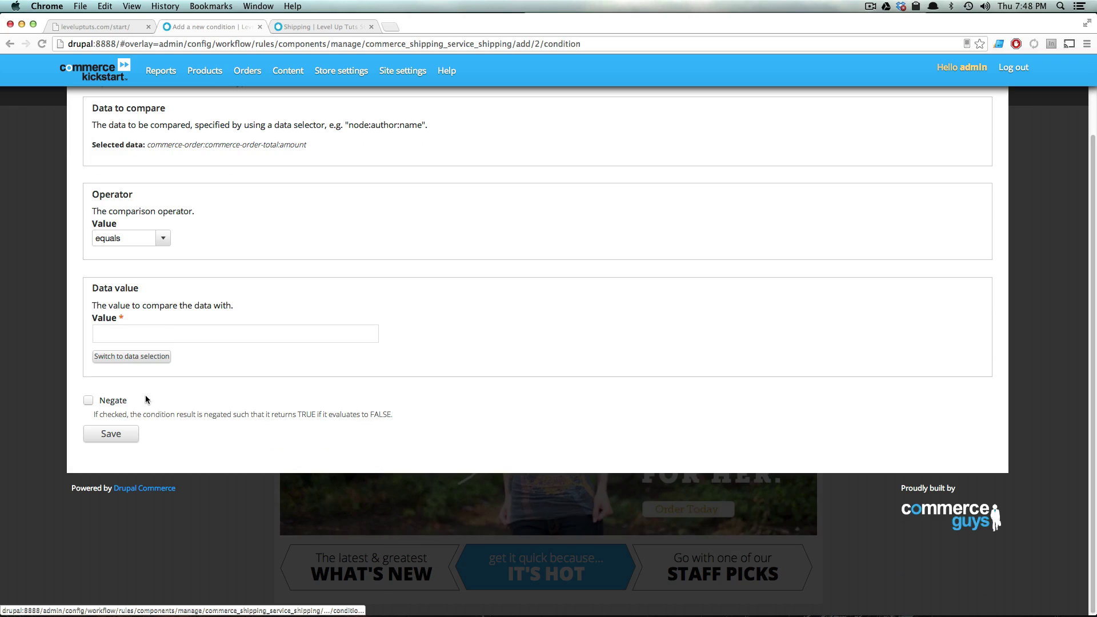
left_click(169, 334)
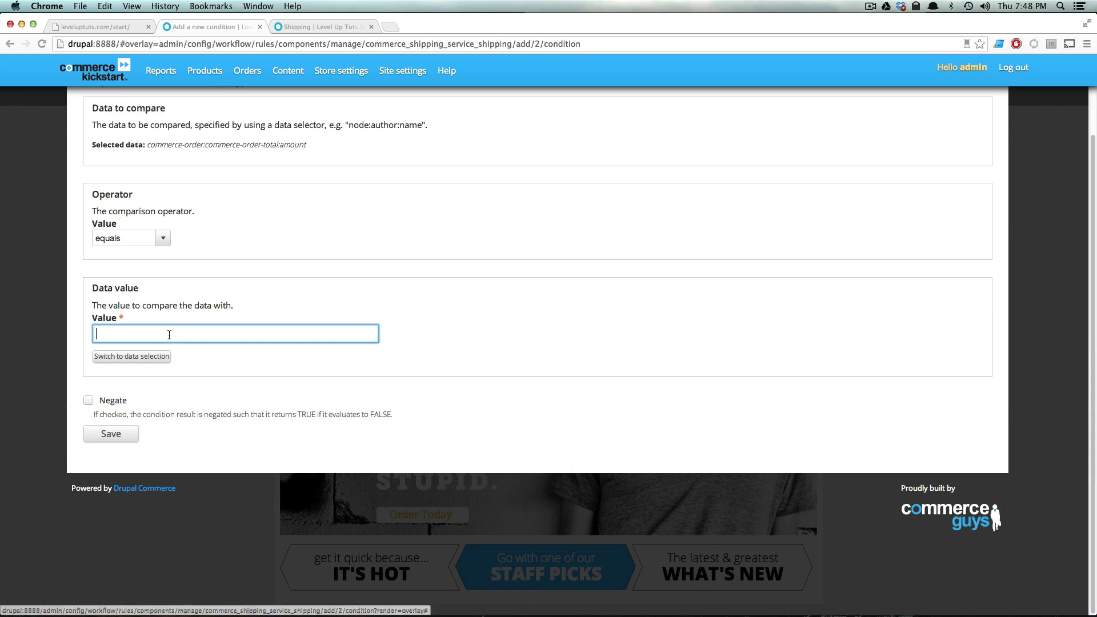
left_click(154, 238)
left_click(155, 272)
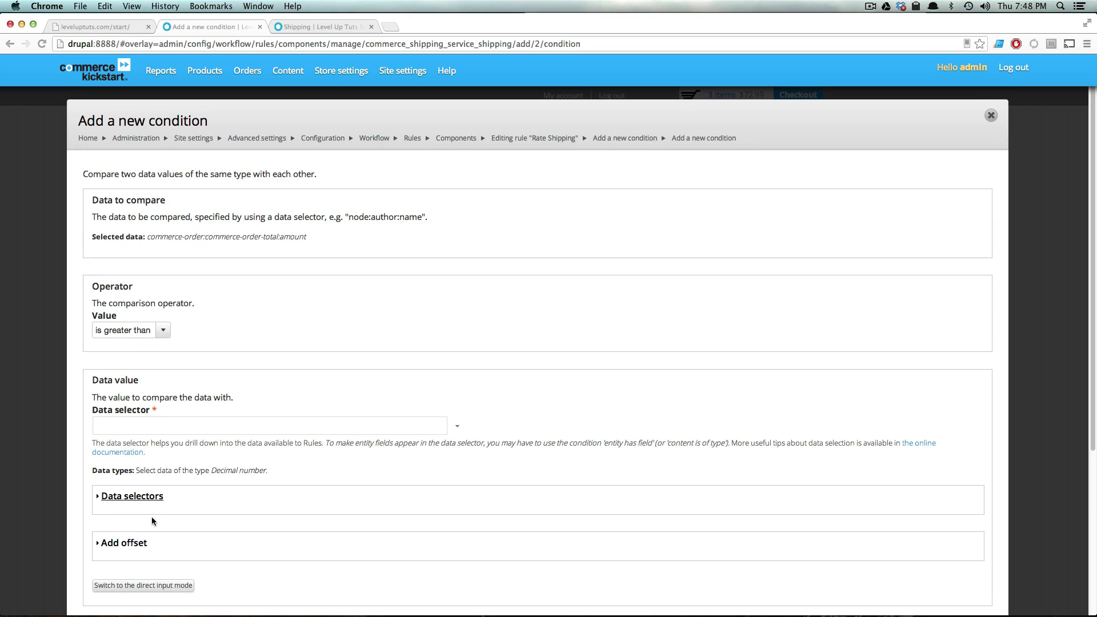
left_click(145, 419)
type("0")
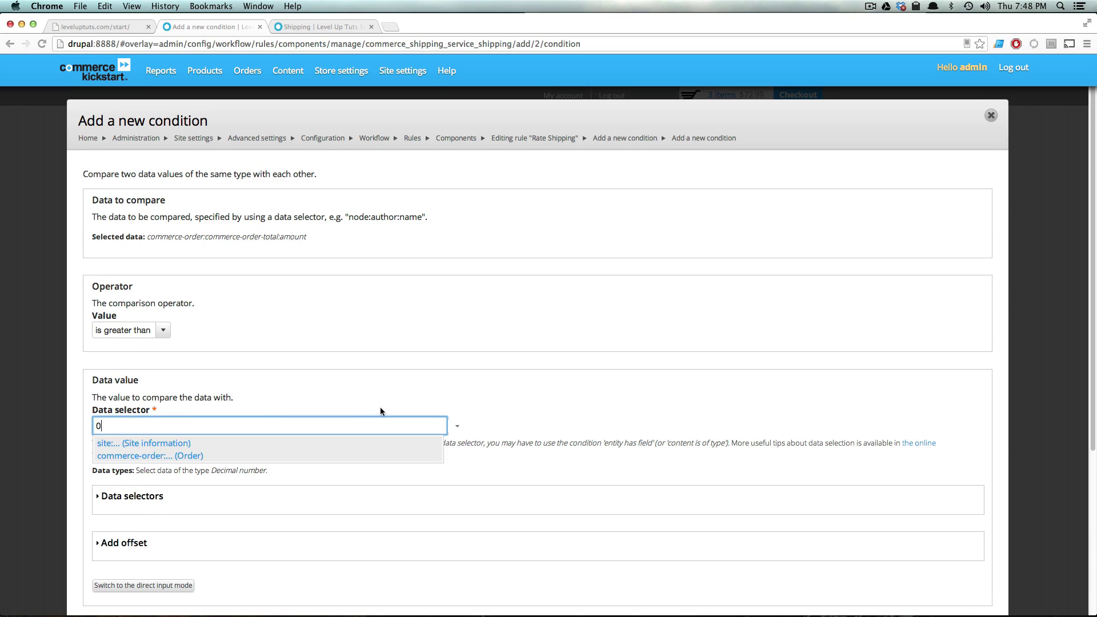
left_click(202, 393)
Switch to direct input, enter 0 as the value, and save the condition.
scroll(172, 411, "down", 5)
left_click(133, 407)
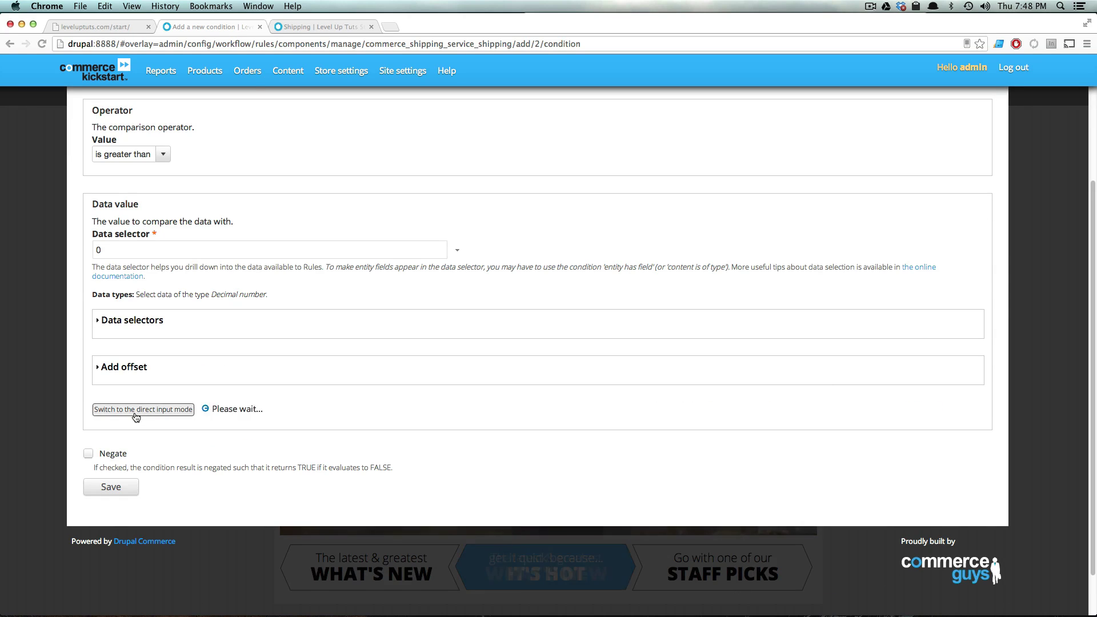
left_click(116, 335)
type("0")
left_click(217, 296)
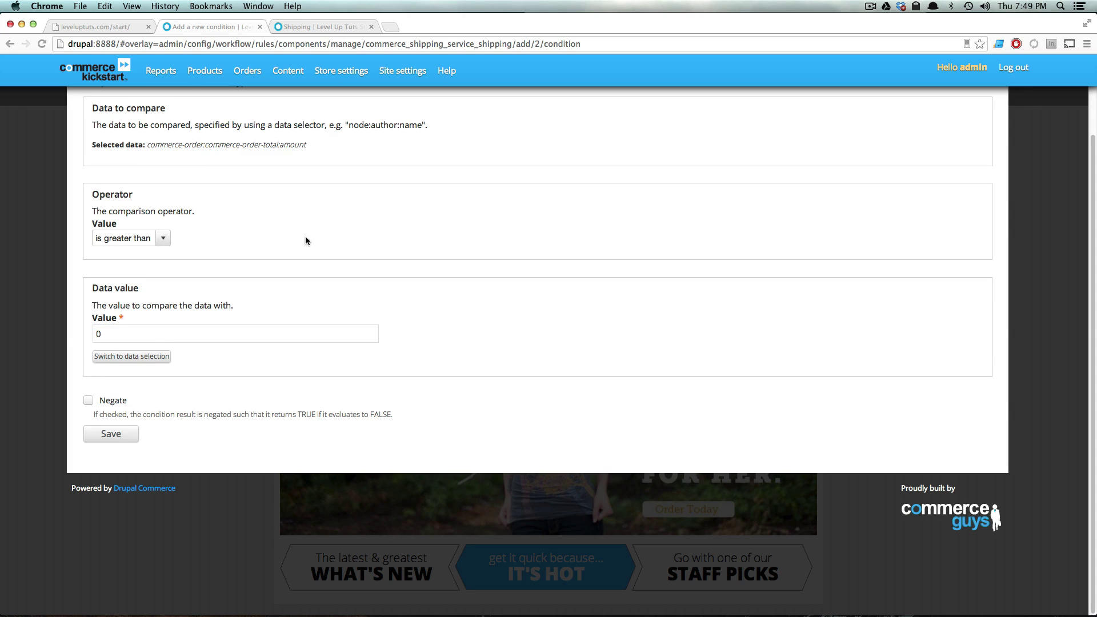
scroll(305, 240, "up", 3)
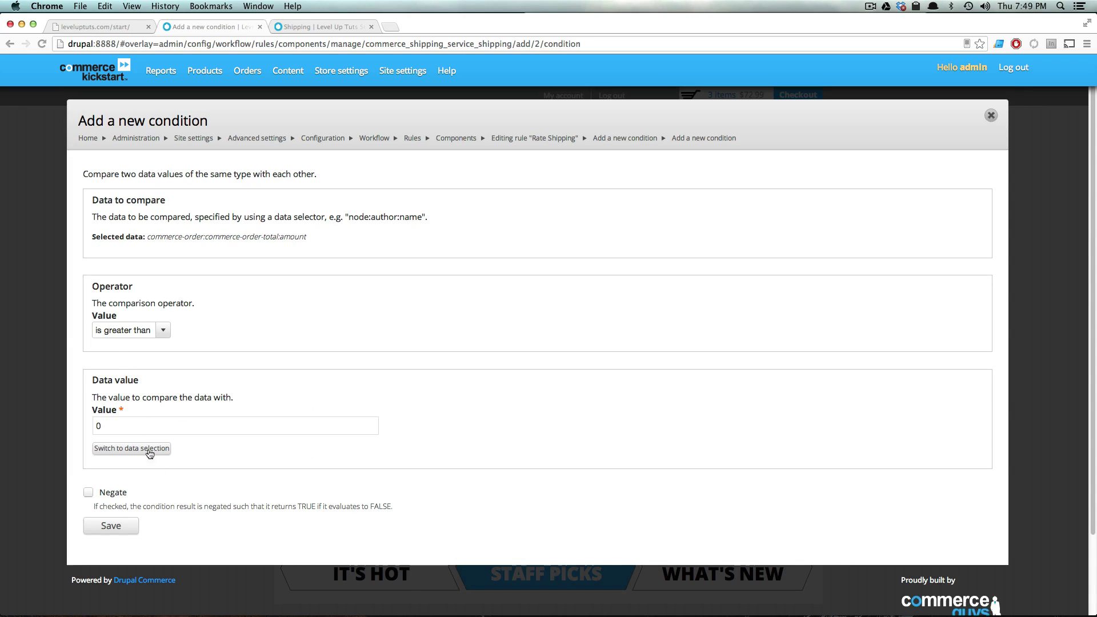
left_click(128, 528)
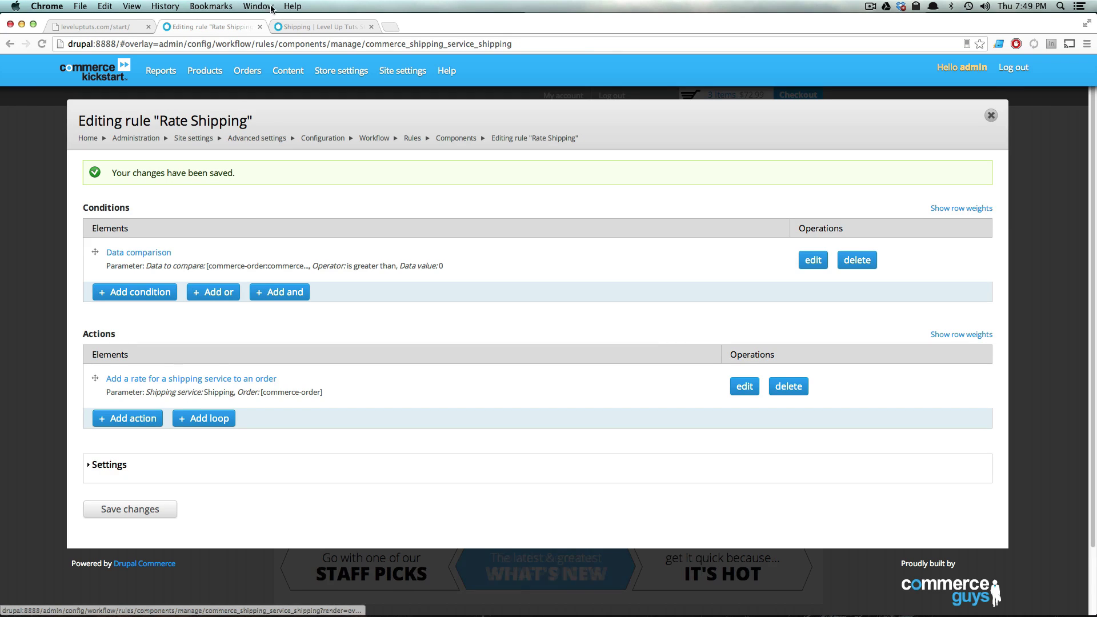
Refresh the checkout shipping step and select Normal Shipping ($12.00) for the order.
left_click(303, 26)
left_click(40, 45)
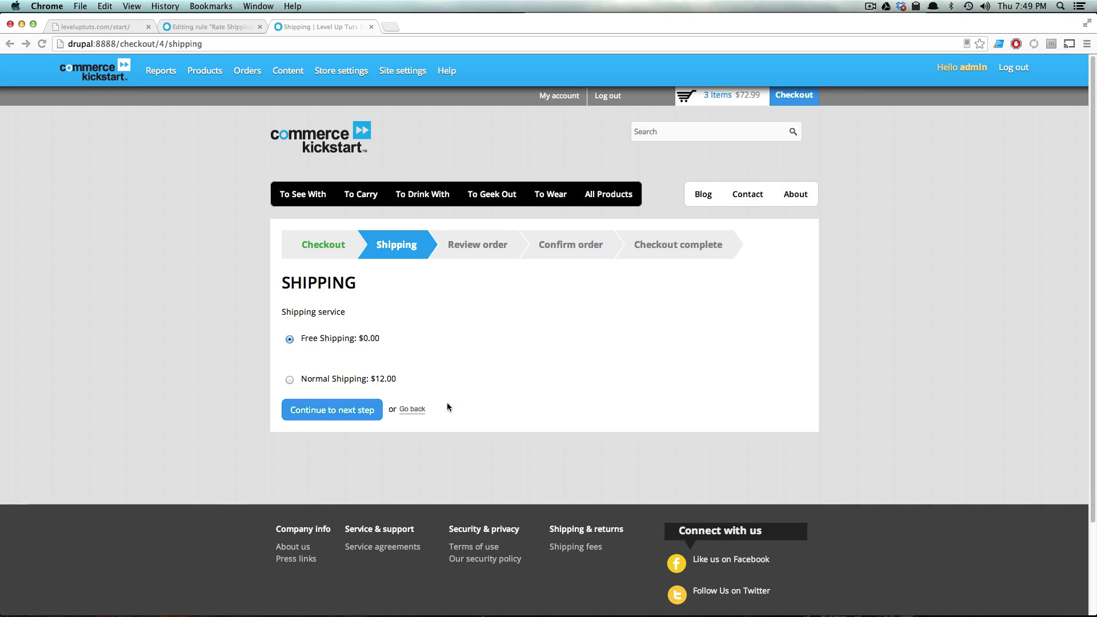
left_click(287, 380)
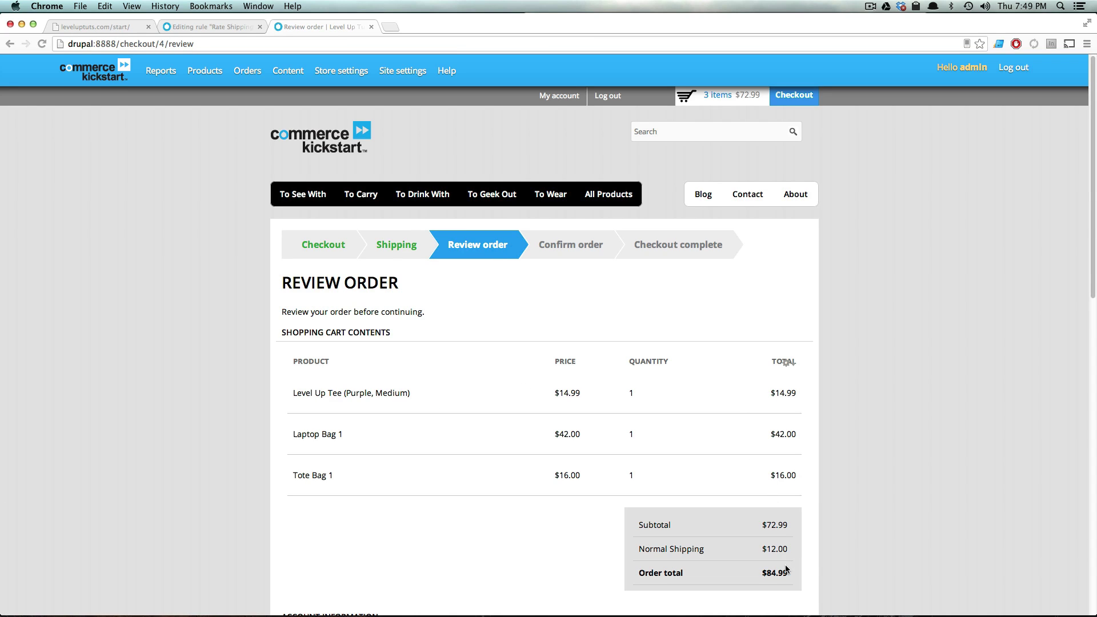
left_click_drag(789, 550, 761, 548)
scroll(768, 514, "down", 4)
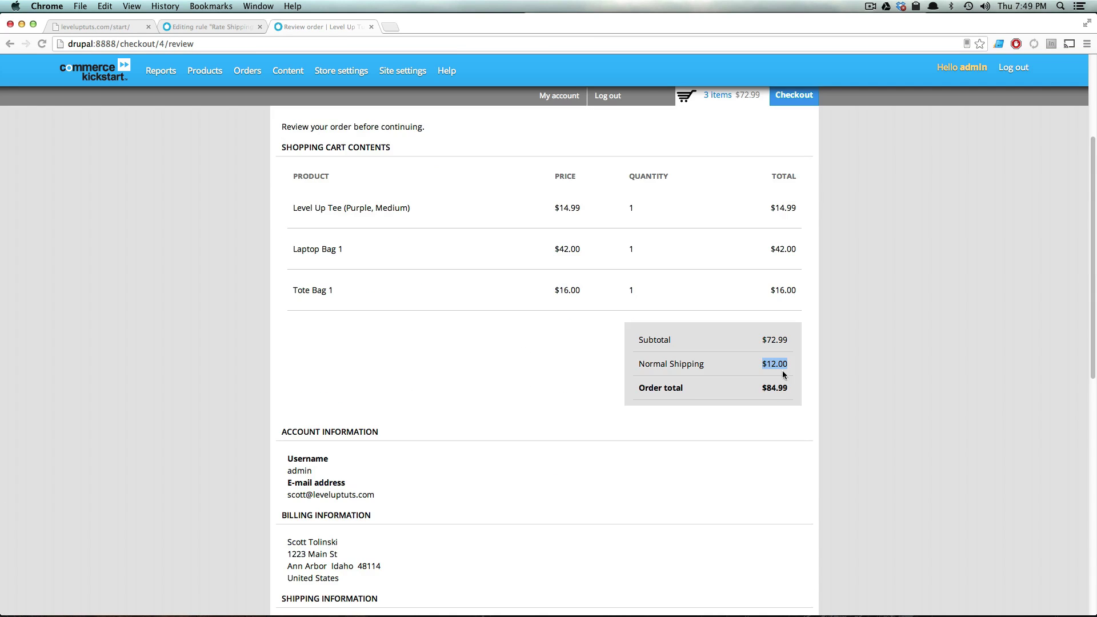
Zoom in to confirm the $84.99 order total, then go back to the Checkout step.
key("super+plus")
key("super+plus")
key("super+plus")
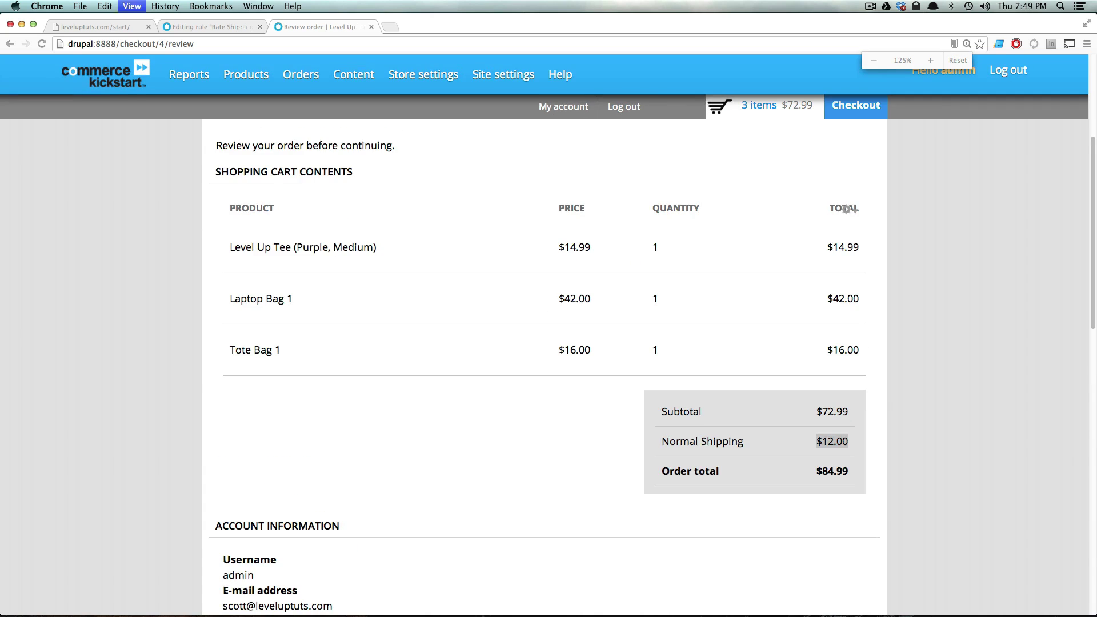
scroll(932, 352, "down", 2)
left_click_drag(910, 476, 863, 476)
scroll(934, 500, "up", 7)
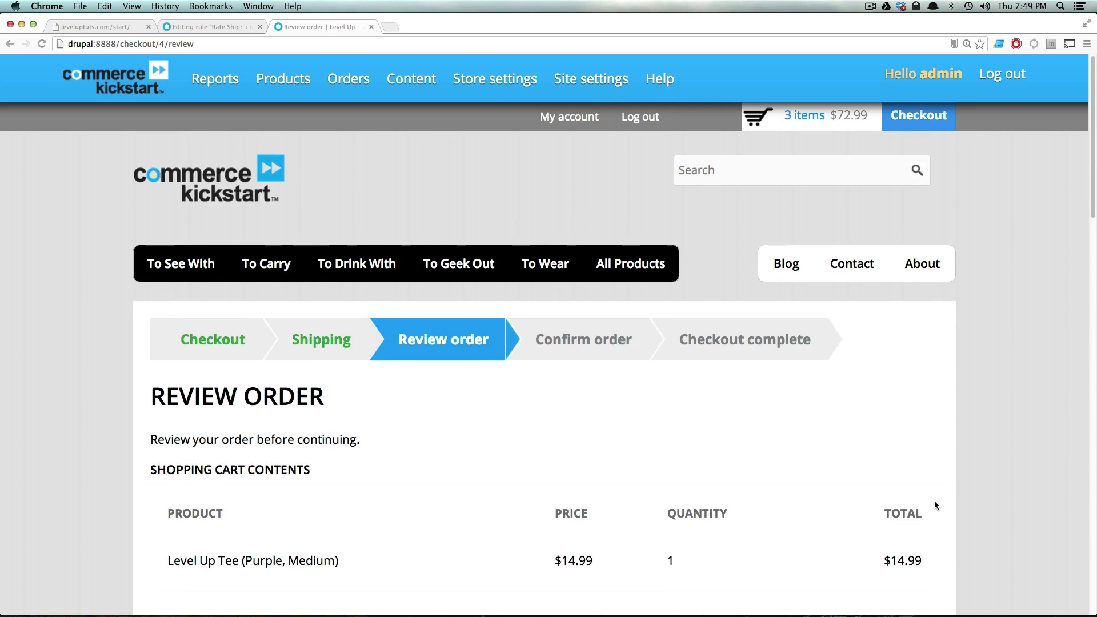
scroll(933, 491, "down", 4)
scroll(915, 474, "up", 8)
scroll(657, 217, "down", 7)
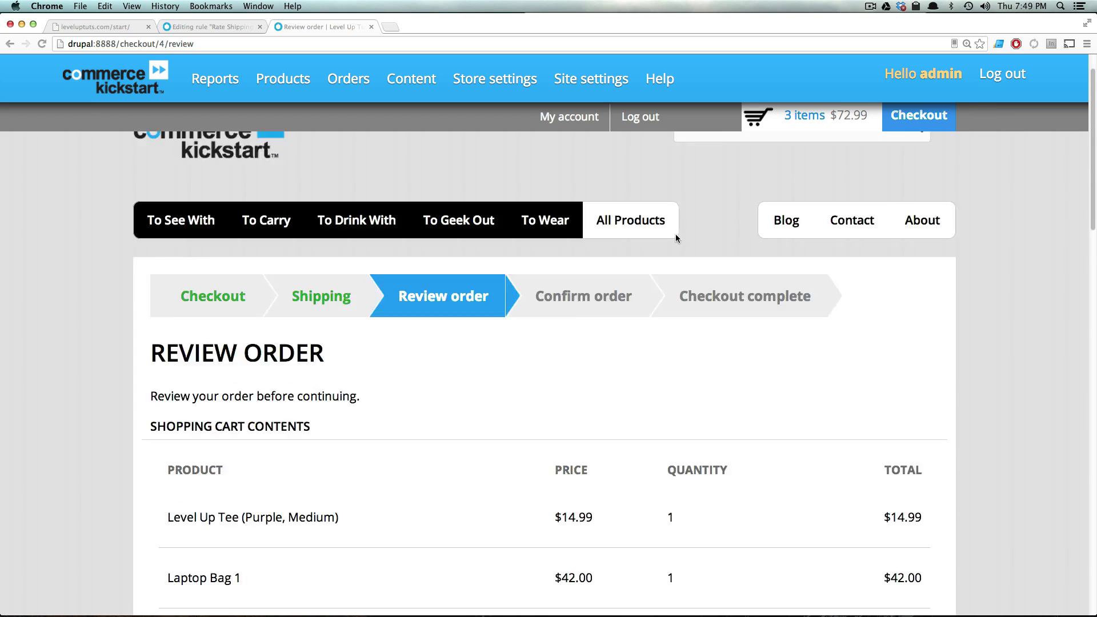
scroll(648, 241, "up", 6)
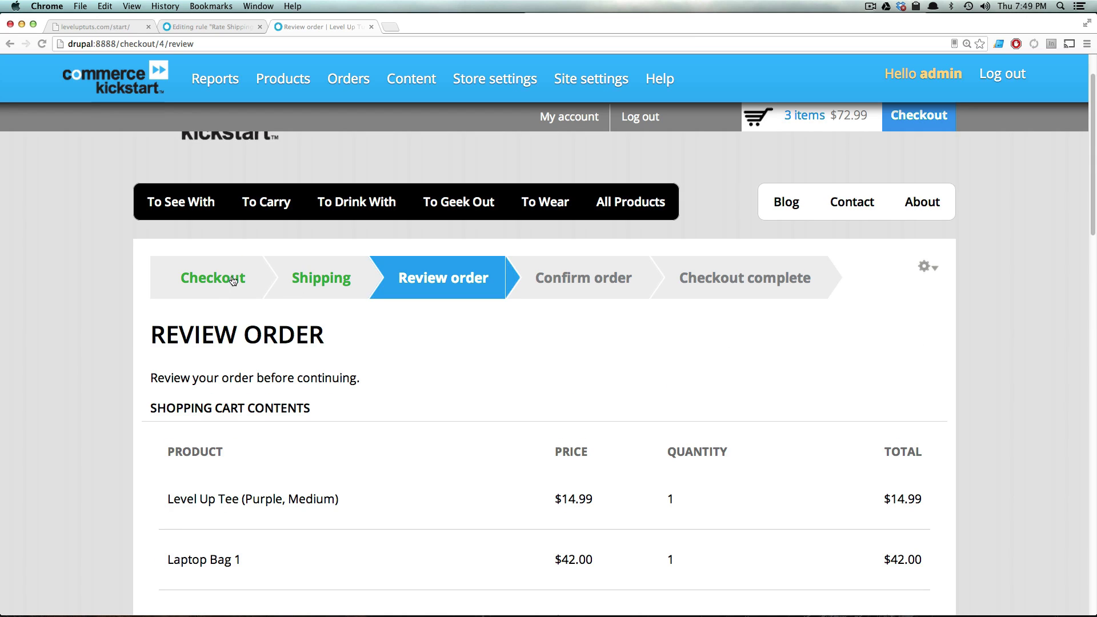
left_click(225, 279)
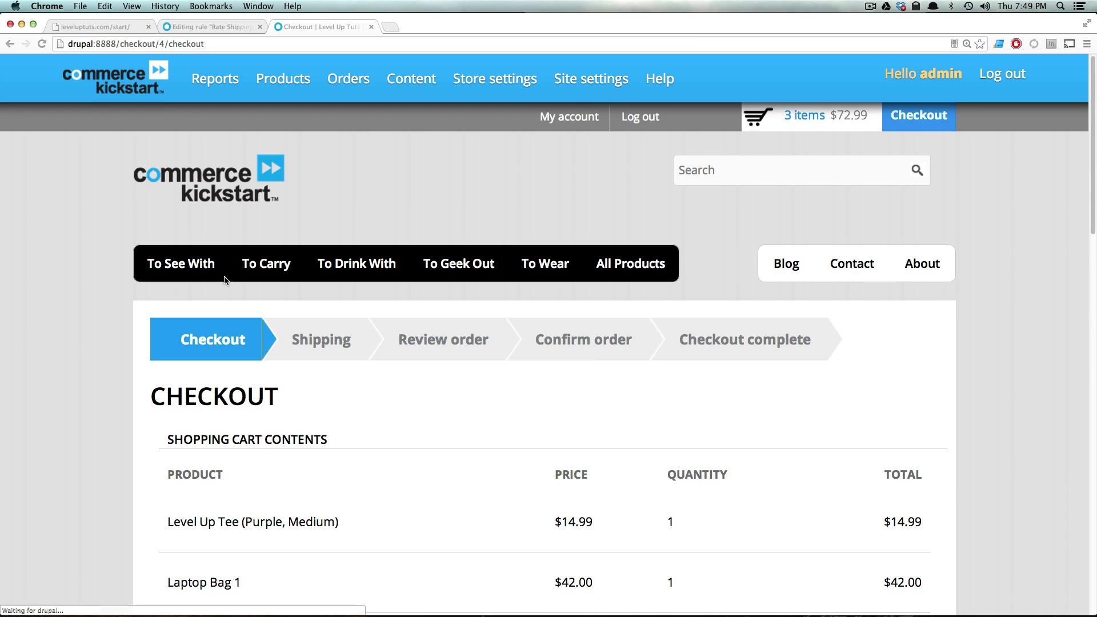
Return to the cart and remove the laptop bag.
scroll(269, 382, "down", 3)
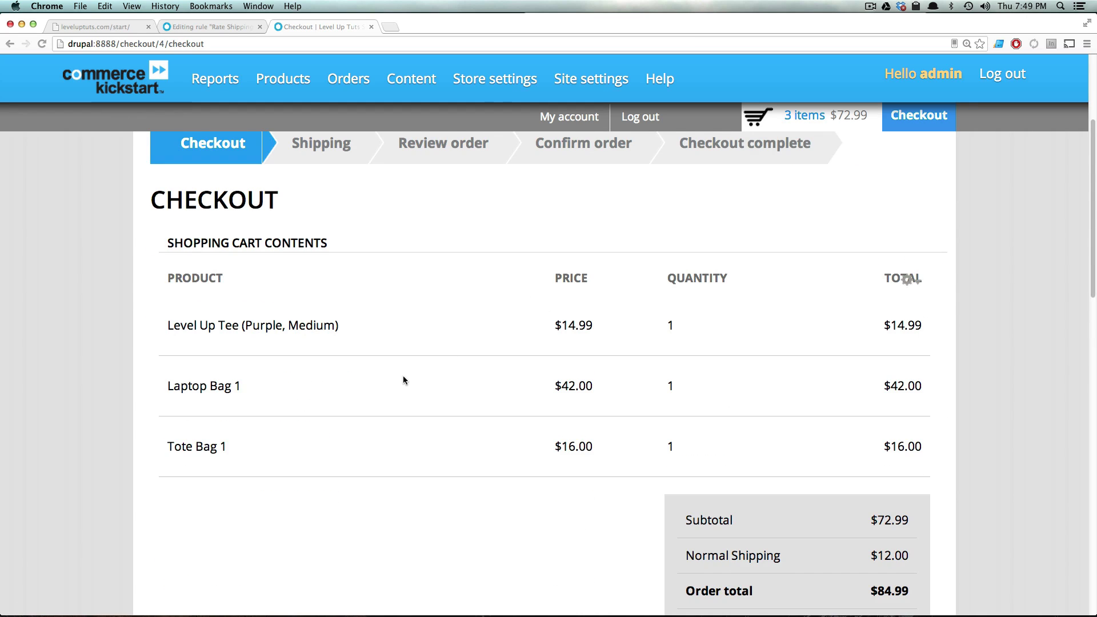
scroll(403, 380, "up", 2)
left_click(897, 123)
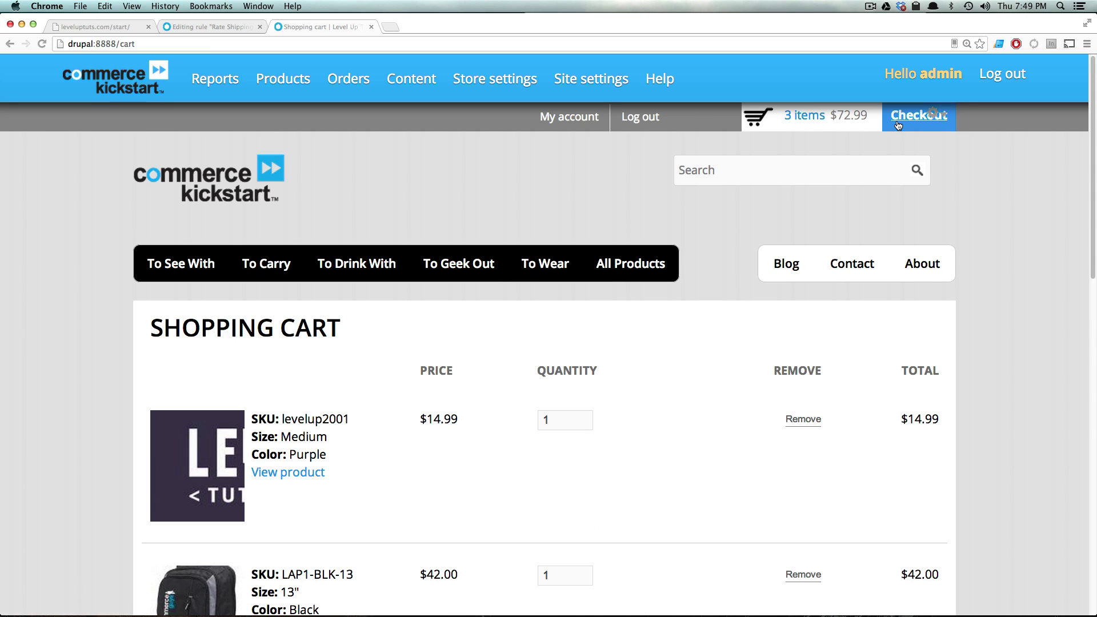
scroll(739, 447, "down", 6)
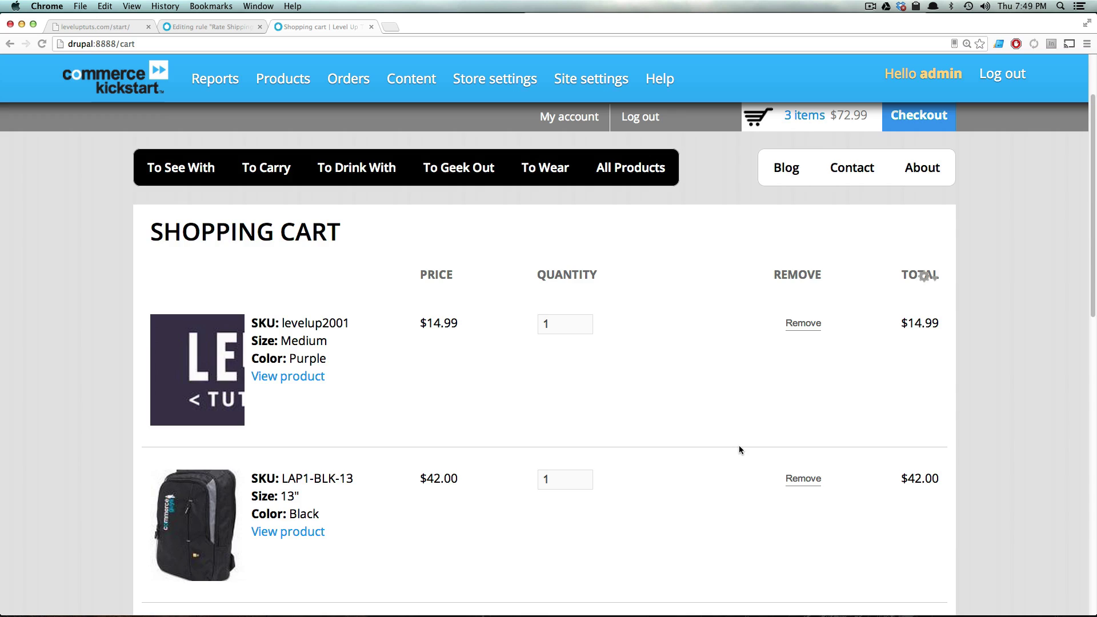
scroll(738, 450, "up", 3)
left_click(802, 367)
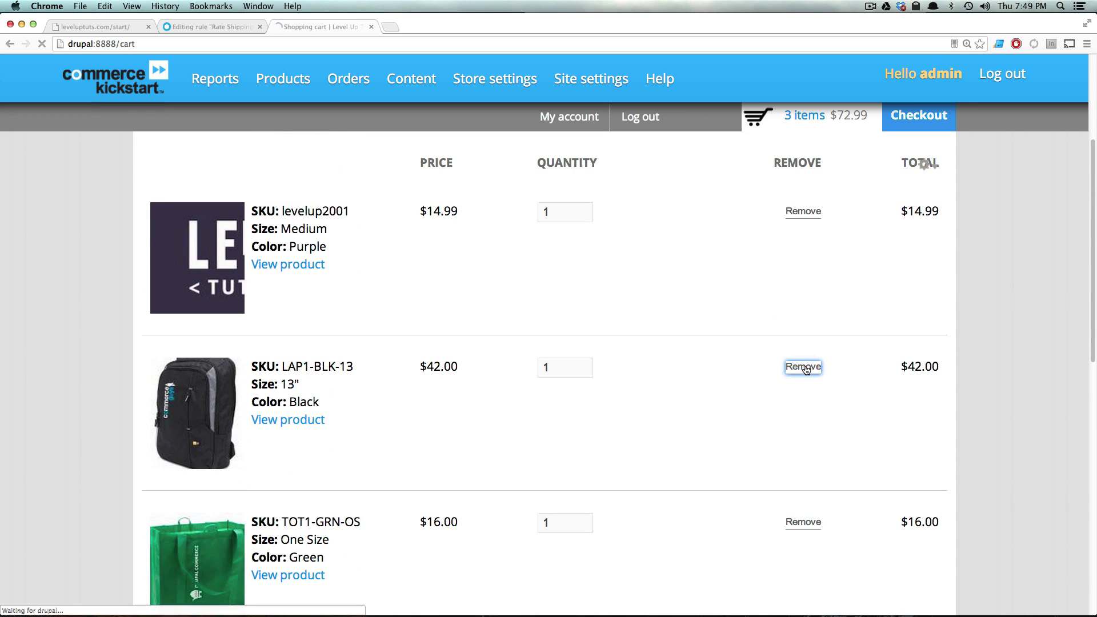
Check out the remaining 2 items and reach the Shipping step, noting the $30.99 total.
scroll(800, 372, "down", 5)
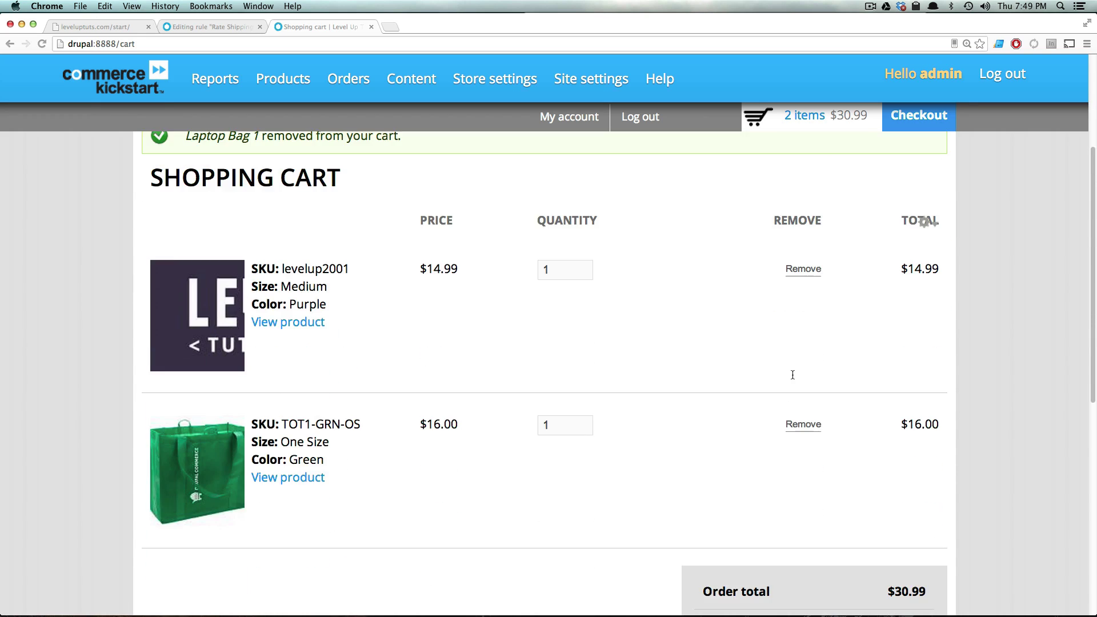
scroll(792, 379, "down", 2)
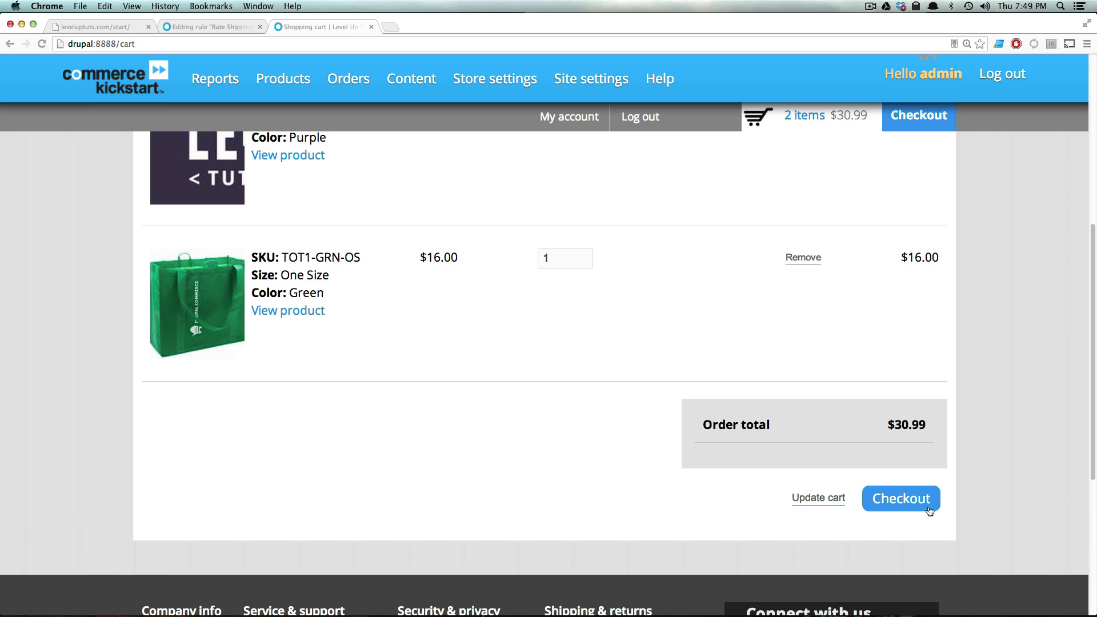
left_click(909, 500)
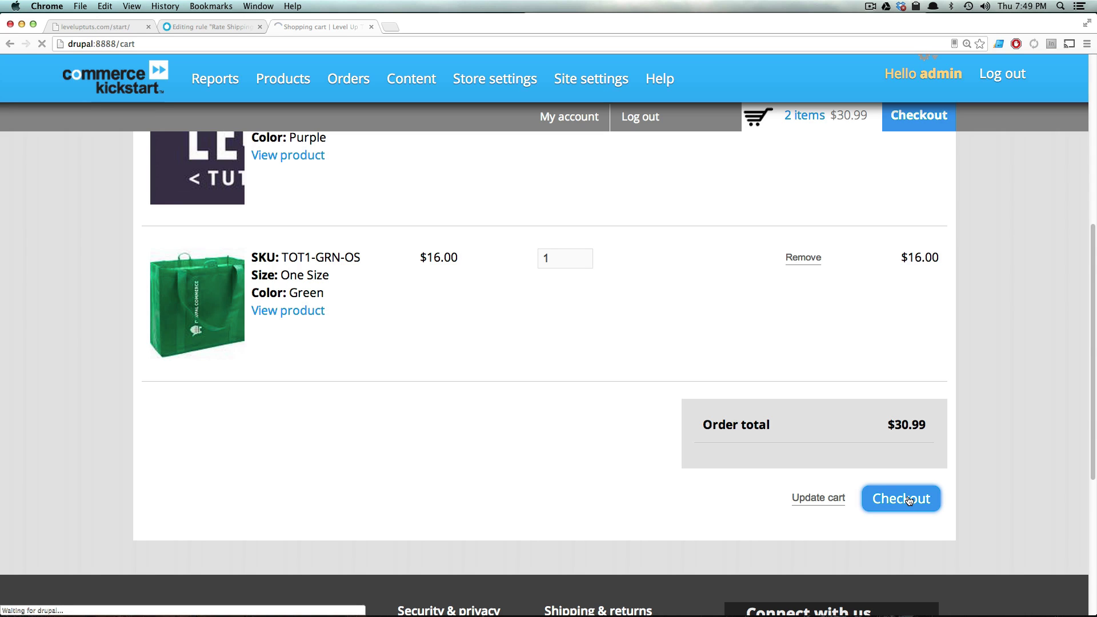
scroll(258, 485, "down", 6)
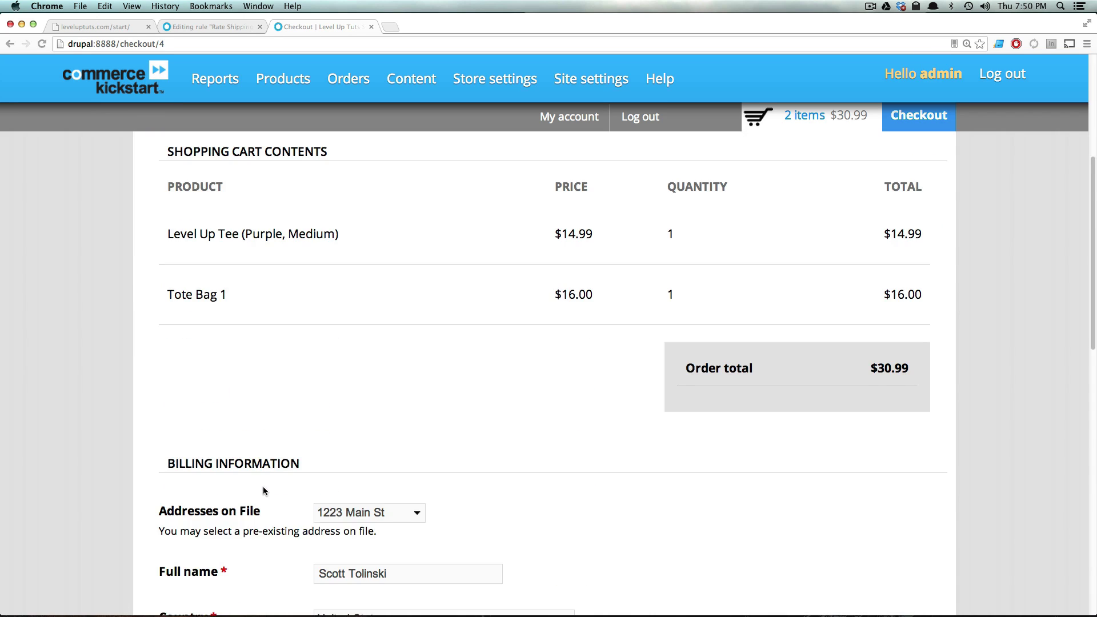
scroll(265, 494, "down", 8)
left_click(267, 271)
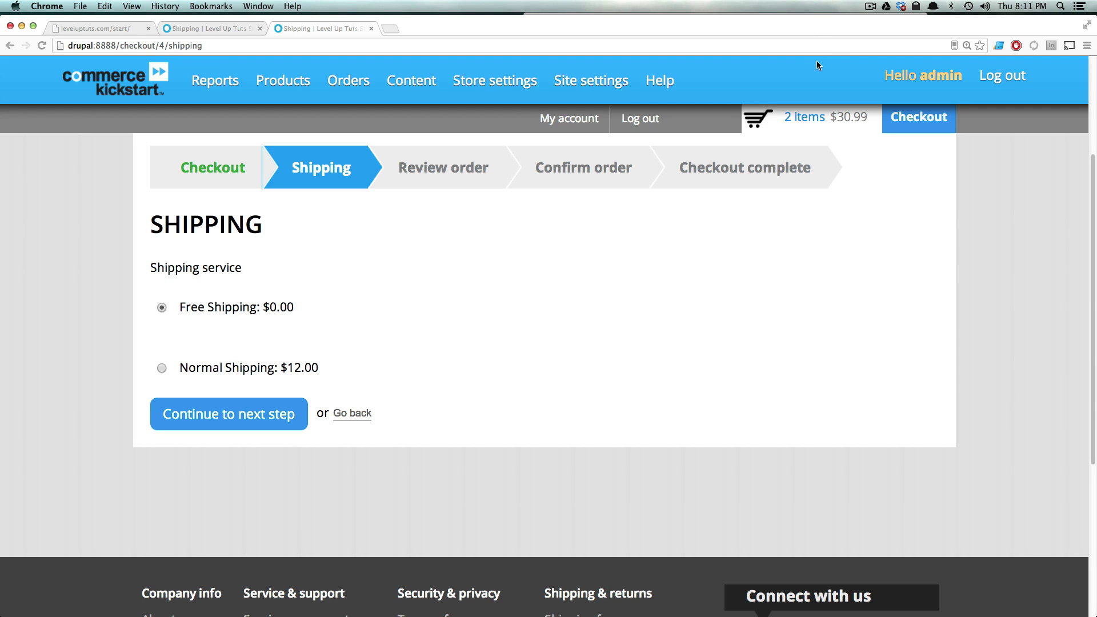
triple_click(856, 117)
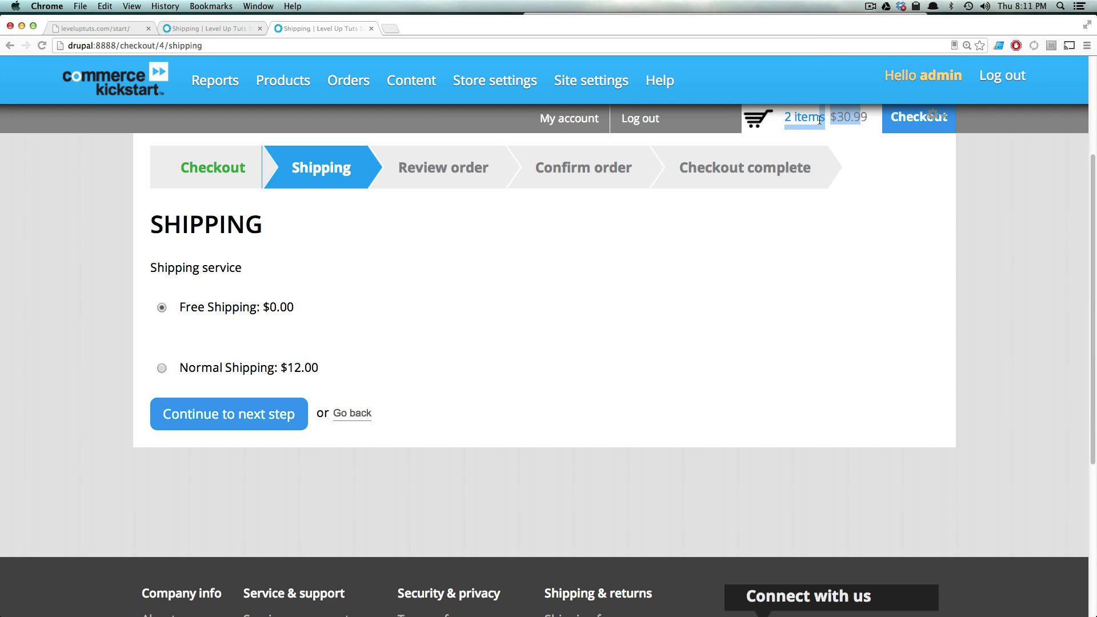
left_click_drag(853, 117, 857, 117)
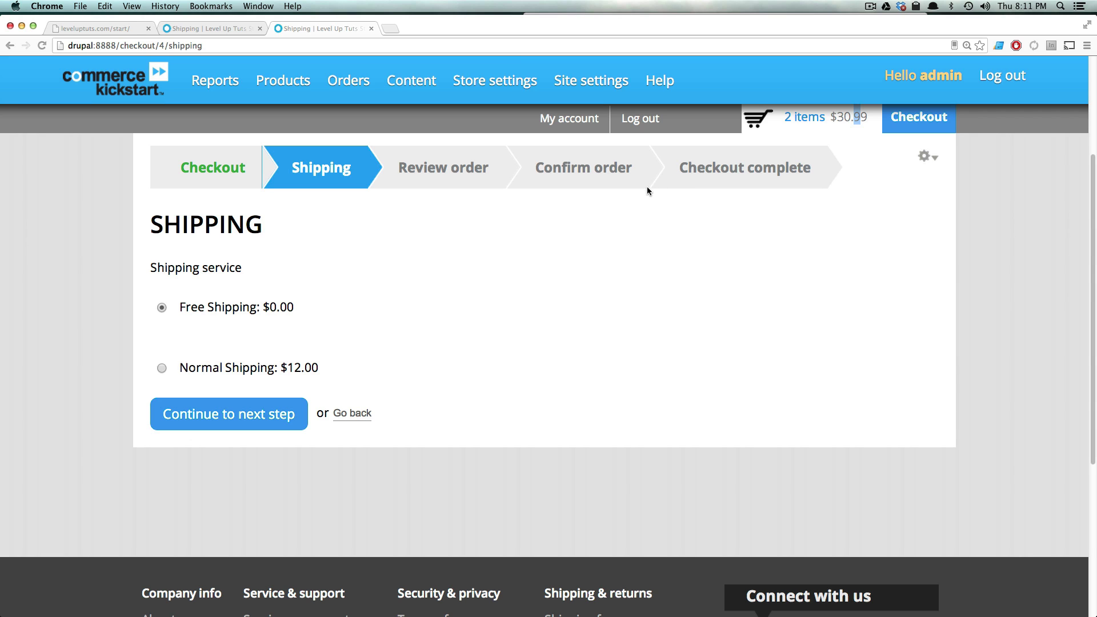
Open the Free Shipping rule's Data comparison condition and select its value of 50.
left_click(186, 29)
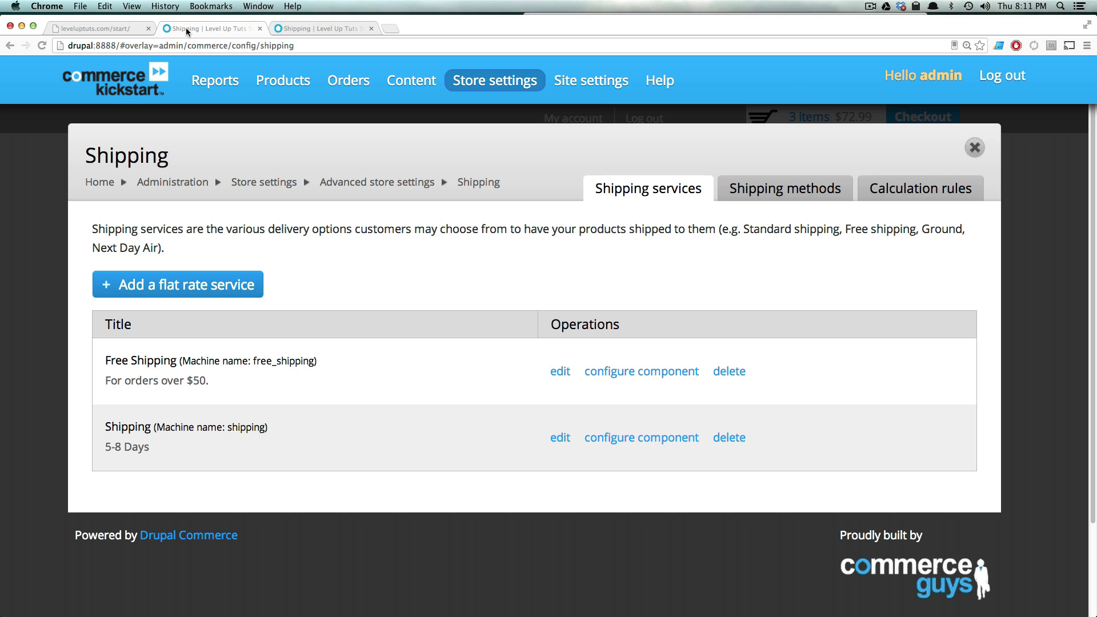
left_click(602, 377)
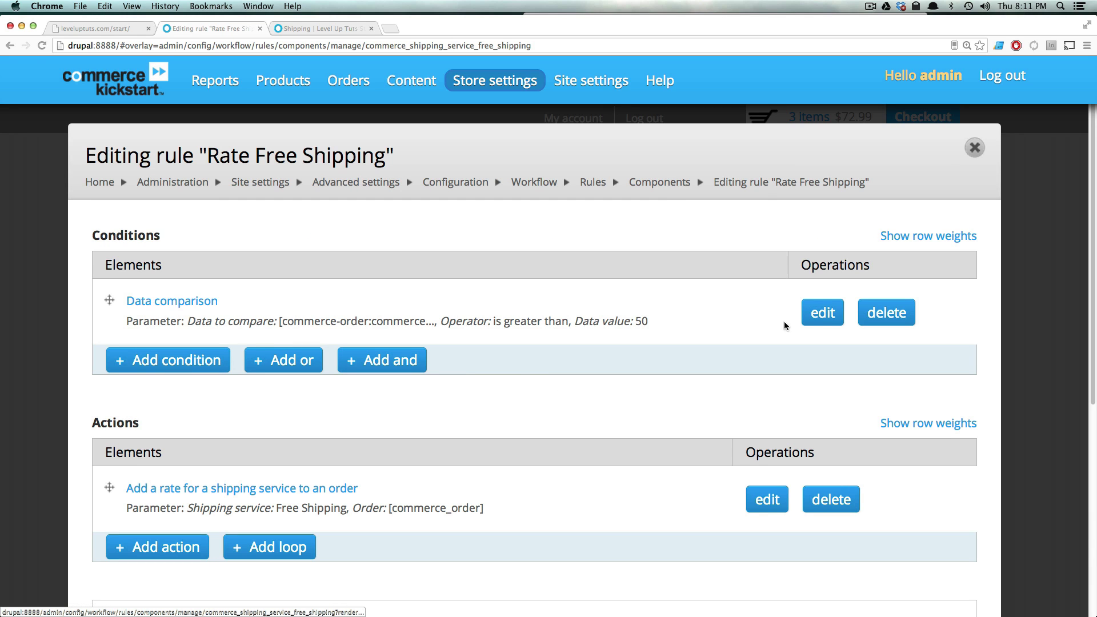
left_click(810, 314)
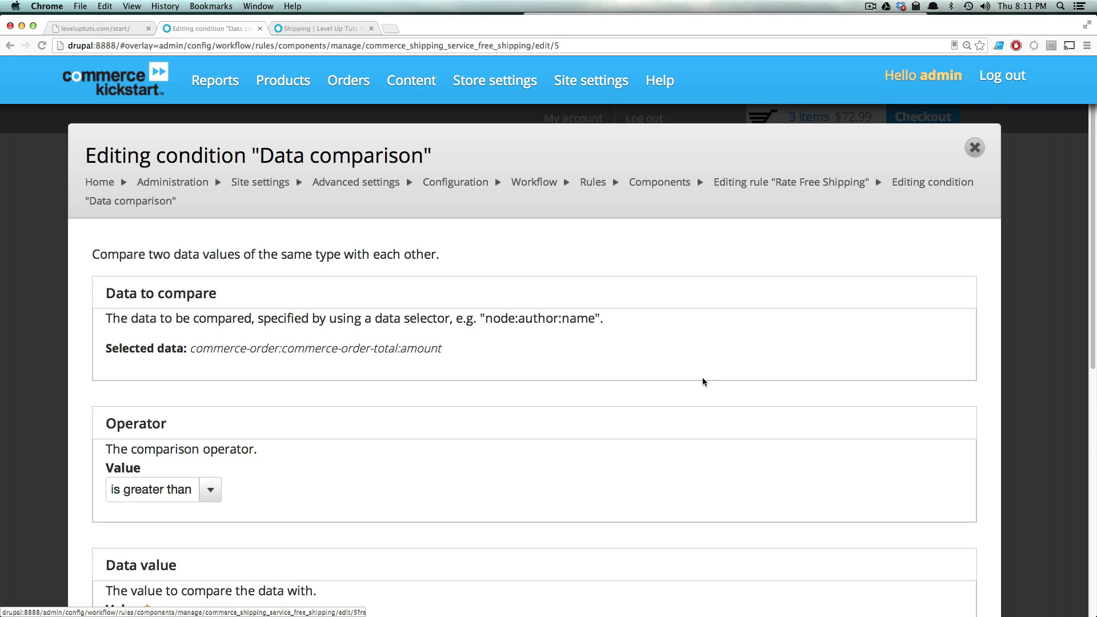
scroll(703, 382, "down", 5)
scroll(409, 404, "down", 4)
left_click(200, 302)
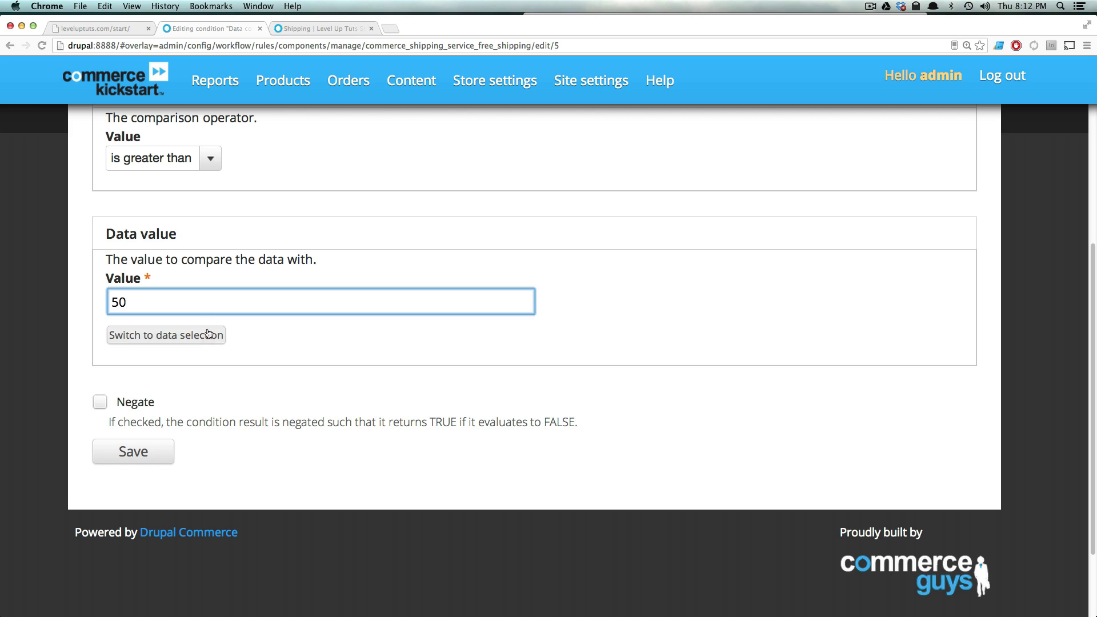
double_click(195, 304)
key("Escape")
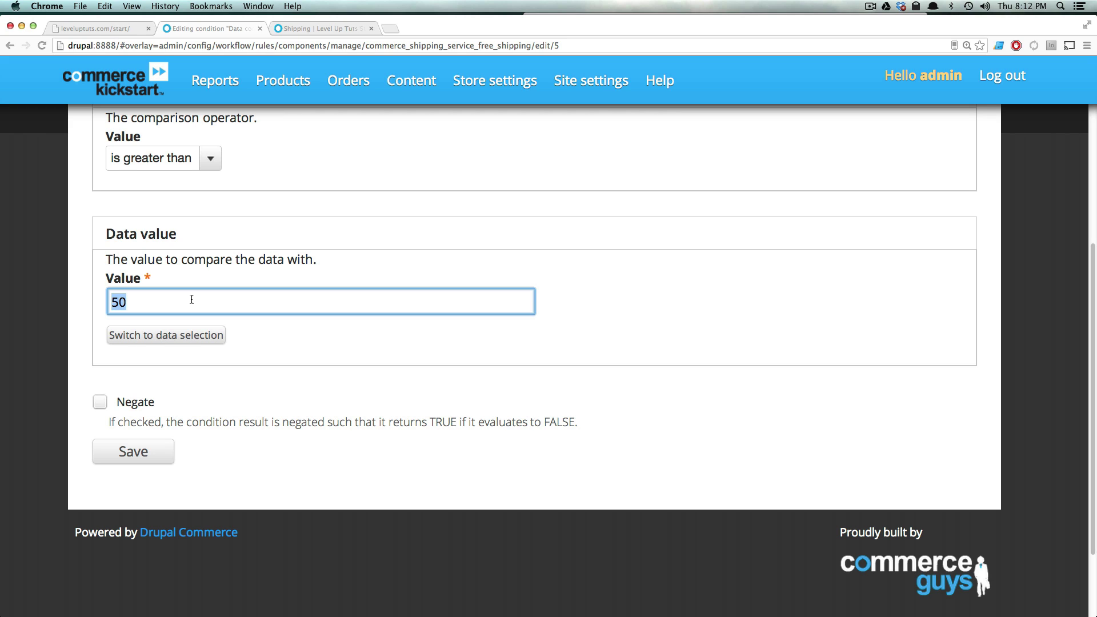
Change the order-total threshold value to 5000 and save the condition.
type("5000")
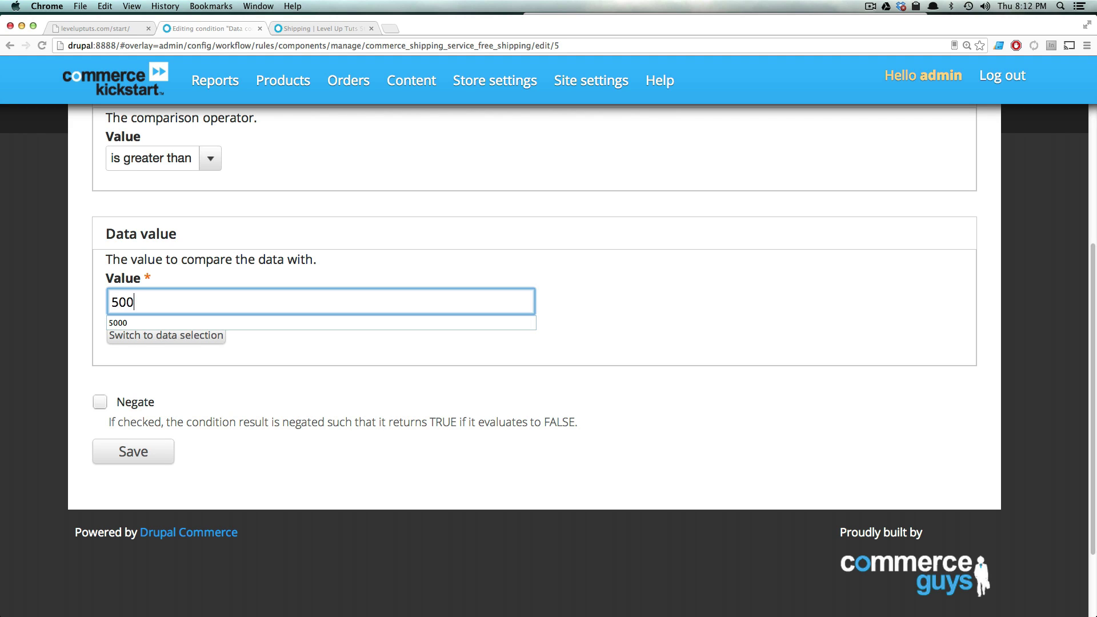
left_click(338, 272)
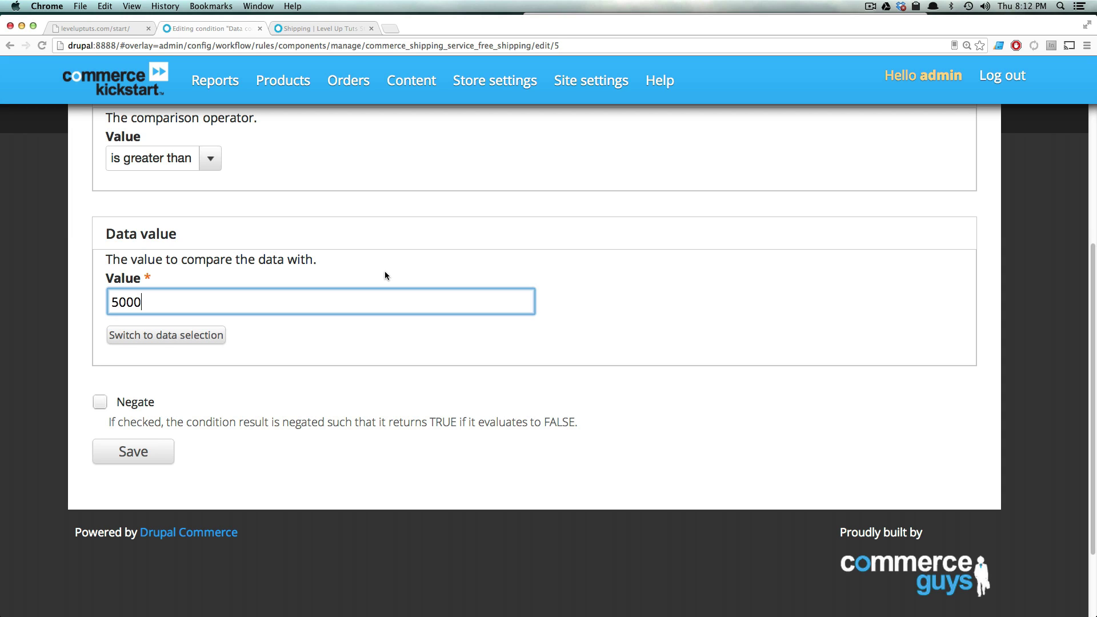
left_click(128, 303)
type(".")
key("BackSpace")
left_click(296, 277)
left_click(296, 277)
double_click(152, 294)
left_click(142, 453)
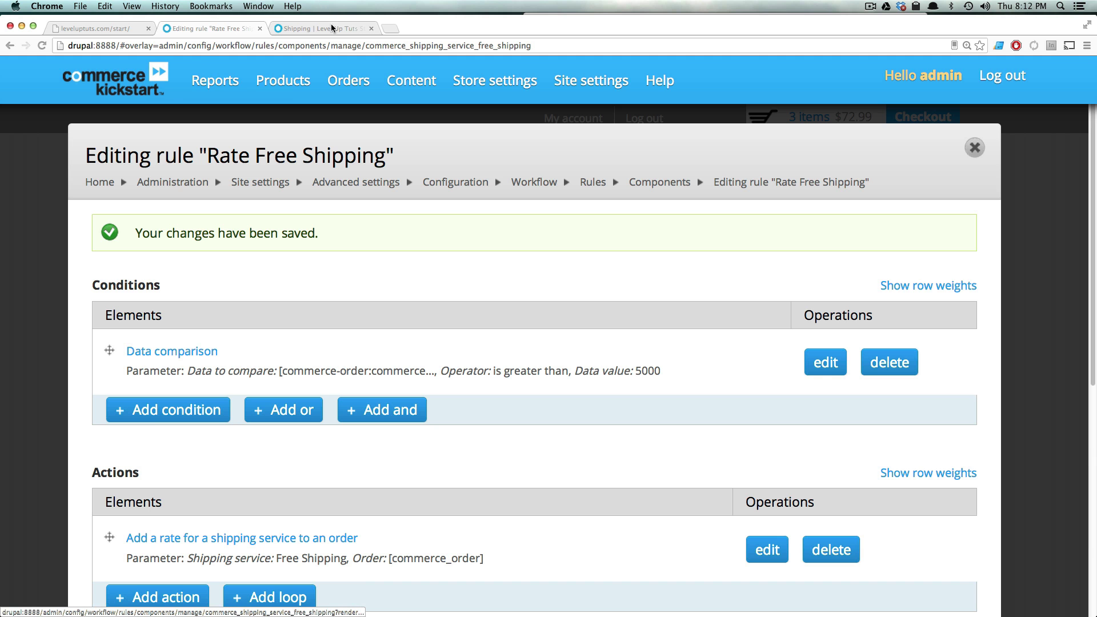
Reload the shipping step to confirm only Normal Shipping $12.00 remains, then return to the cart.
left_click(329, 28)
key("super+r")
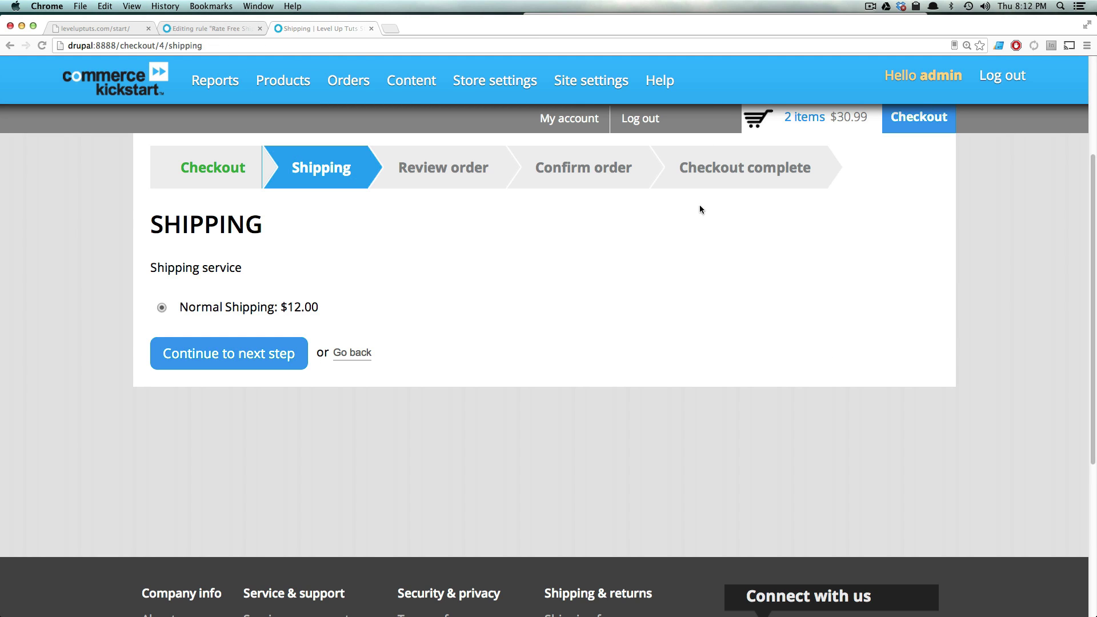
left_click(803, 115)
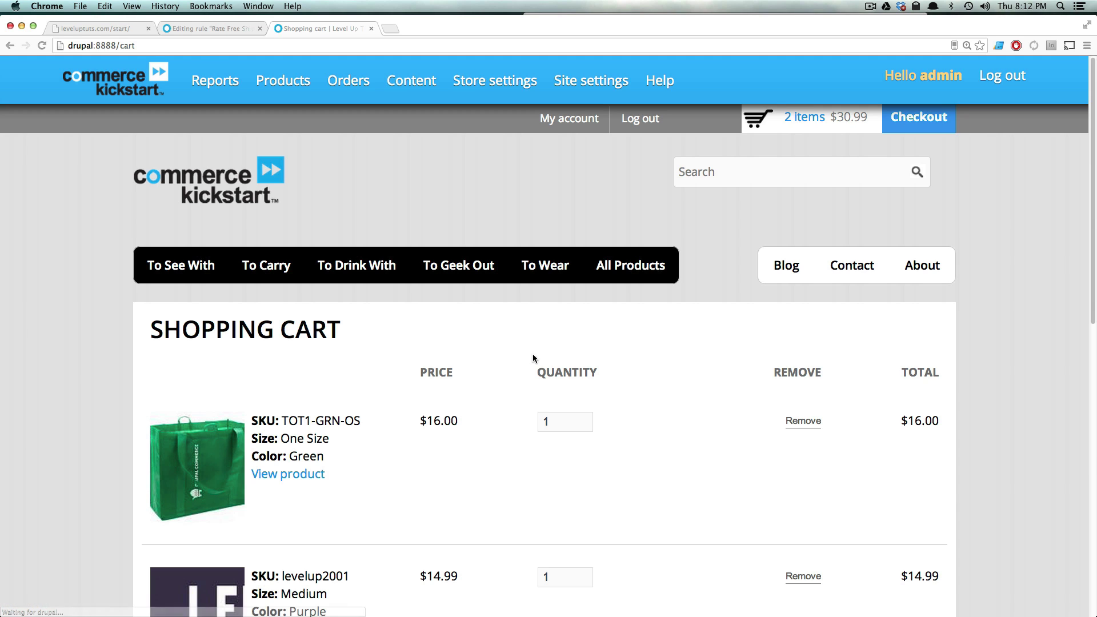
Set the tote bag quantity to 12 and proceed to checkout.
double_click(546, 421)
type("12")
scroll(593, 457, "down", 6)
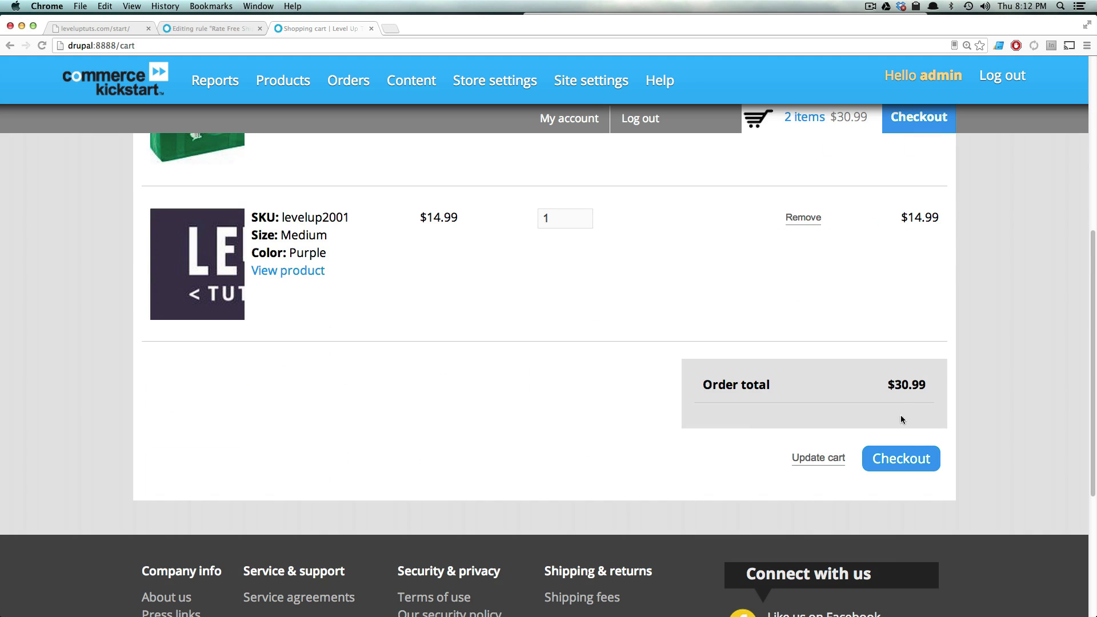
left_click(906, 457)
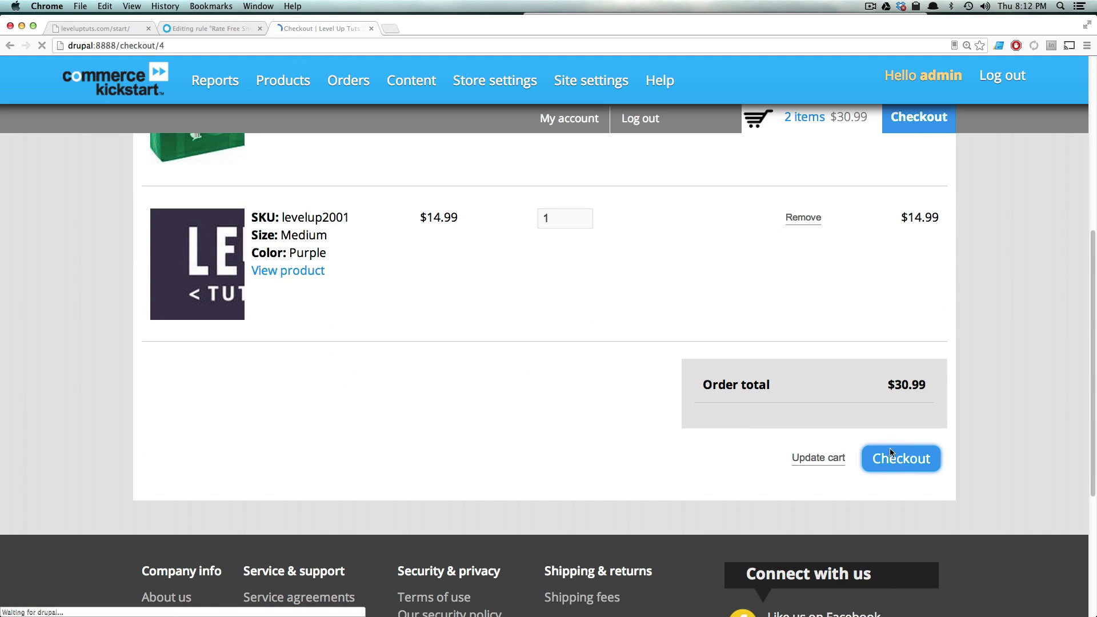
scroll(237, 514, "down", 8)
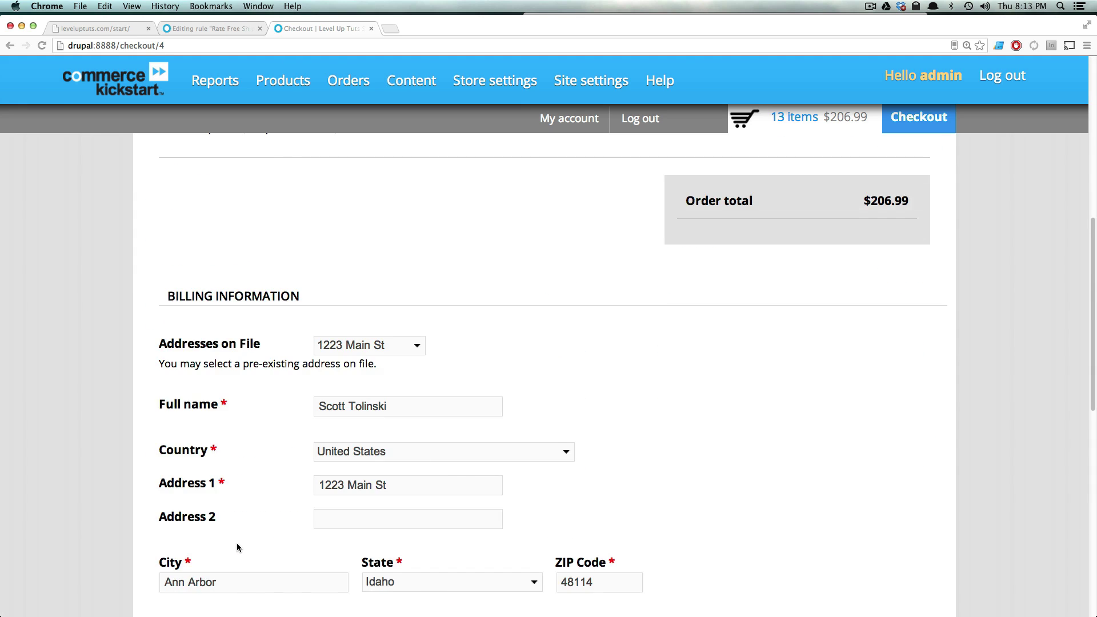
scroll(238, 542, "down", 6)
Continue the 13-item $206.99 order to the Shipping step showing Free and Normal Shipping.
left_click(271, 433)
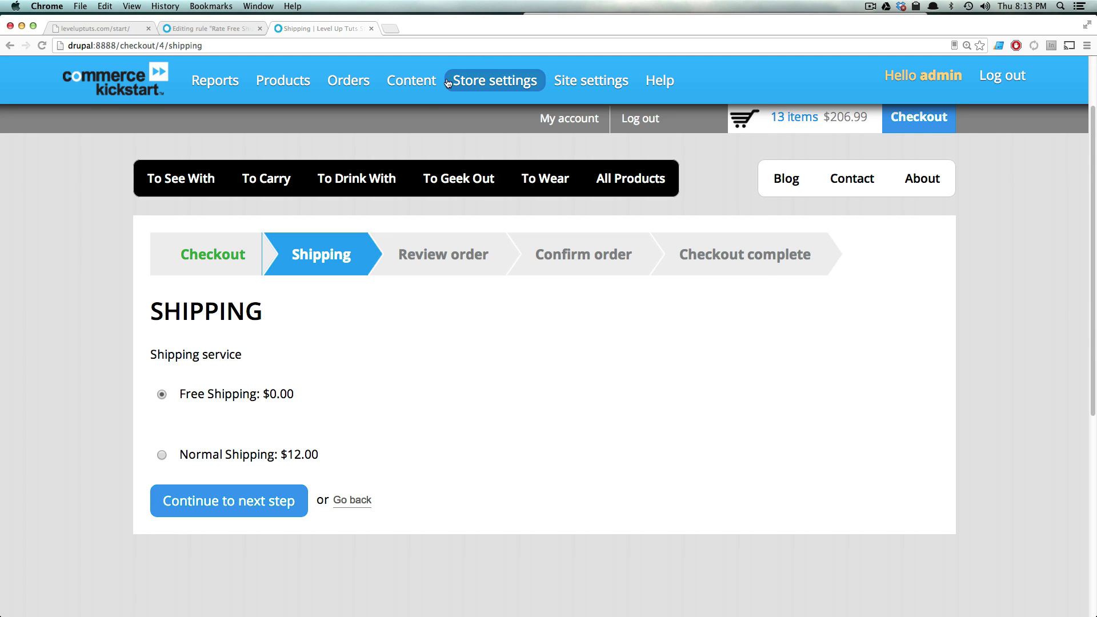
mouse_move(448, 79)
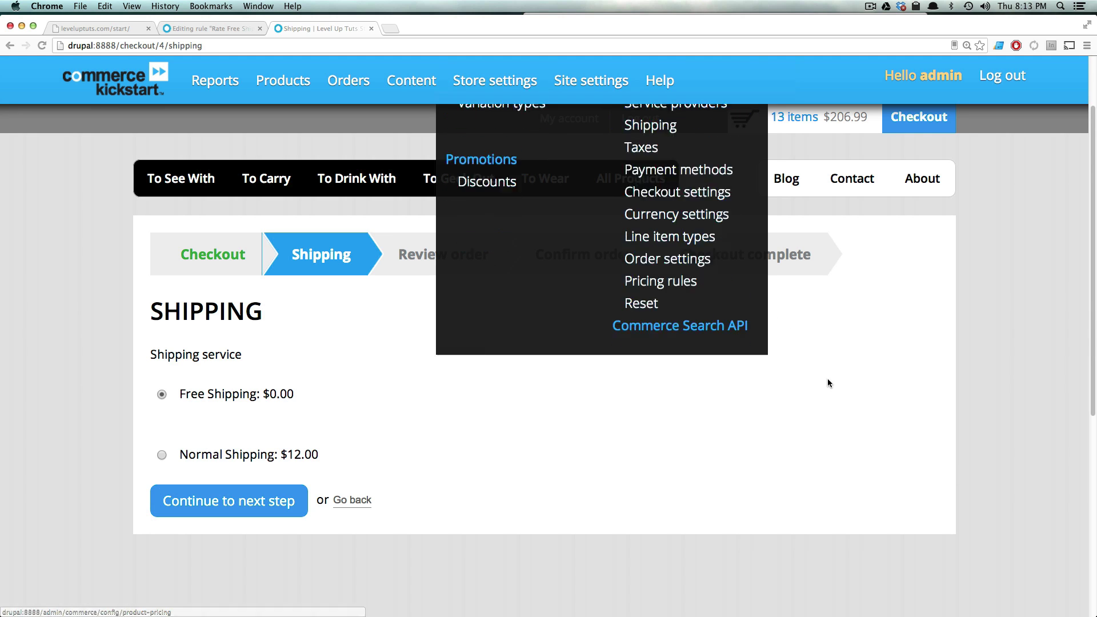